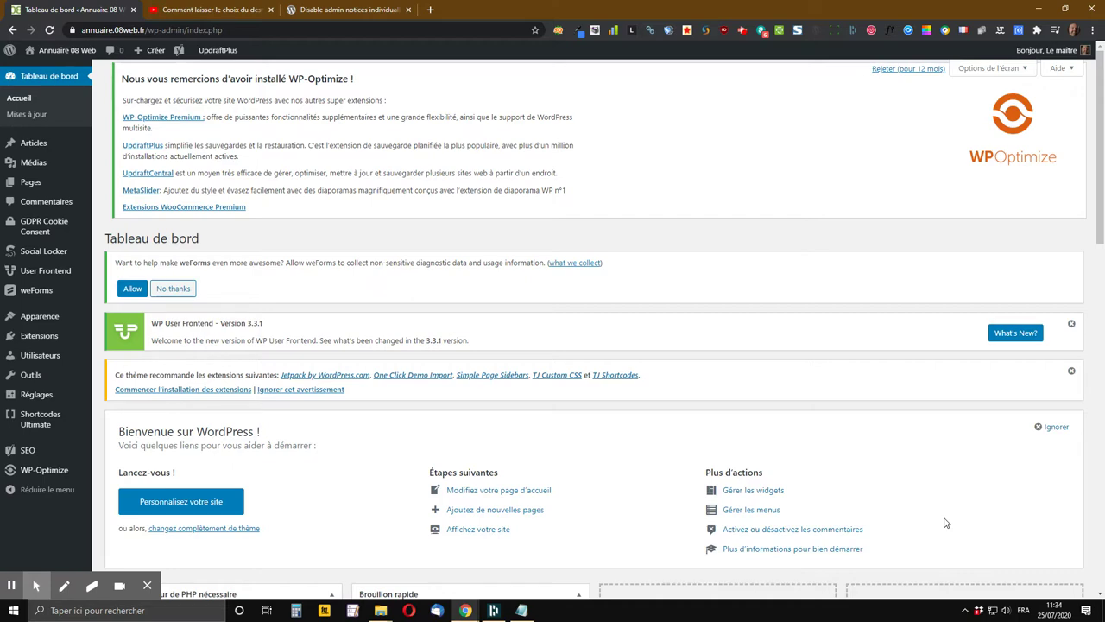
# Give a like to the YouTube video about choosing a form recipient, and check its sharing options.
pyautogui.click(155, 9)
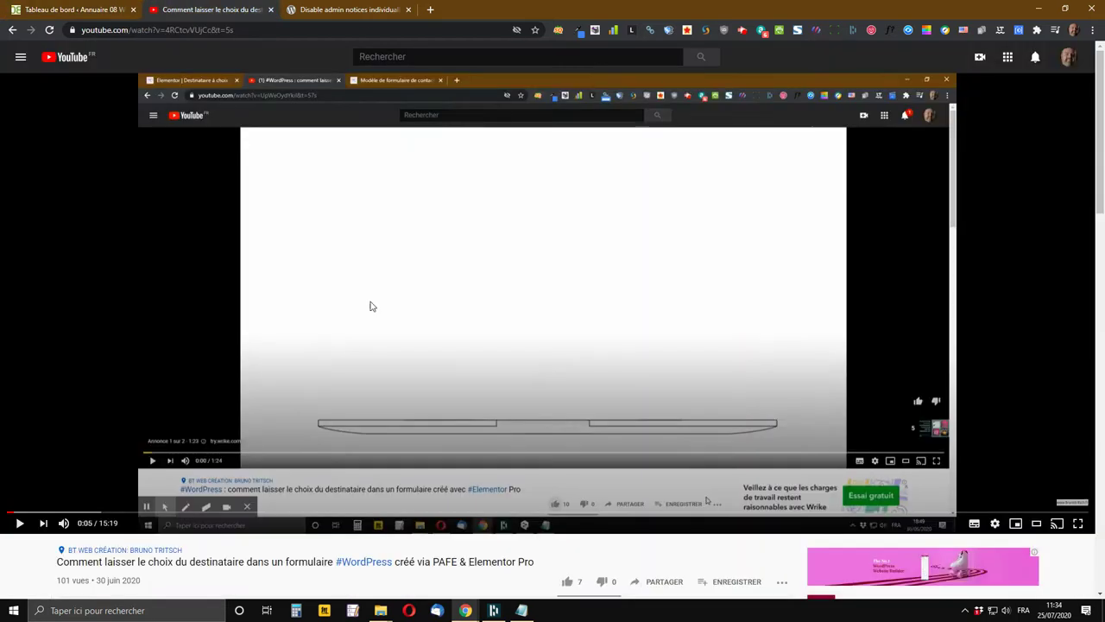
pyautogui.scroll(-1, 288, 426)
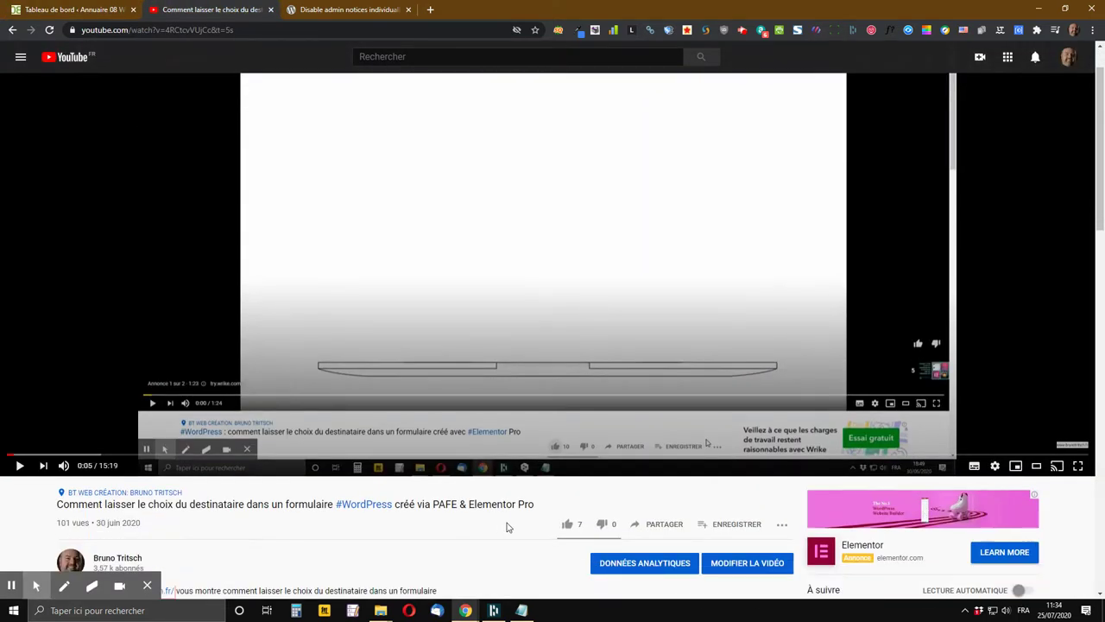
pyautogui.click(567, 526)
pyautogui.scroll(-2, 336, 522)
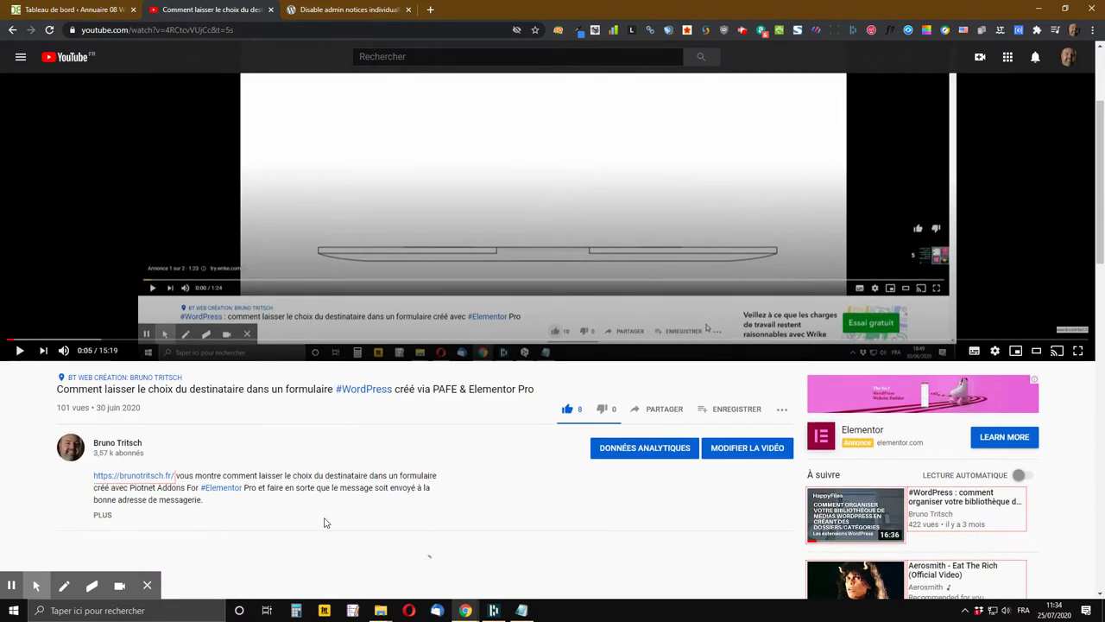
pyautogui.click(662, 414)
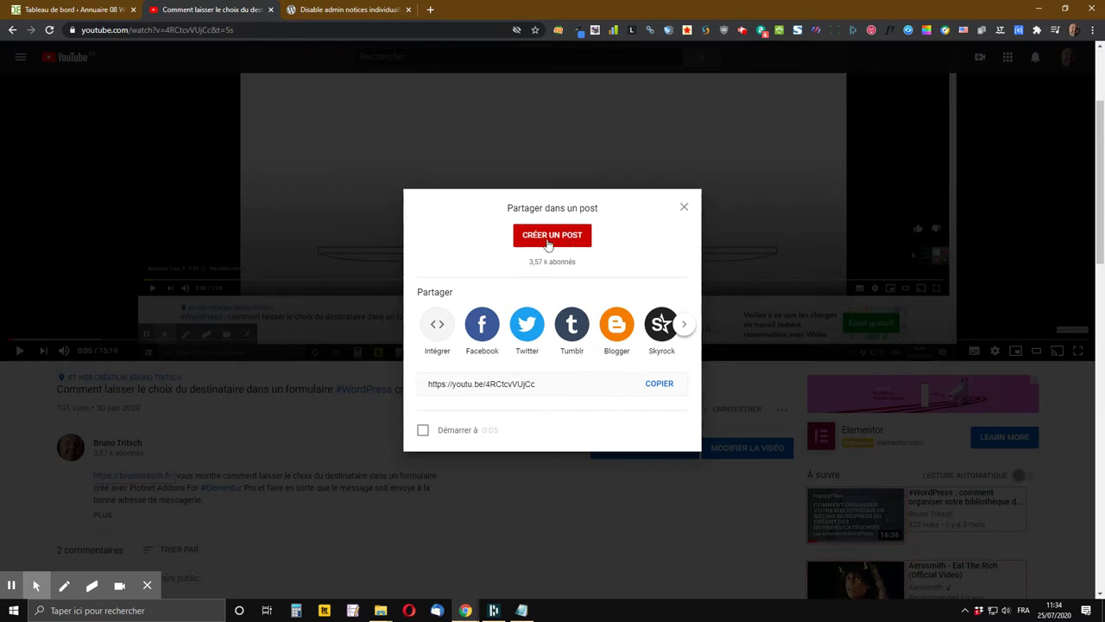
pyautogui.click(683, 210)
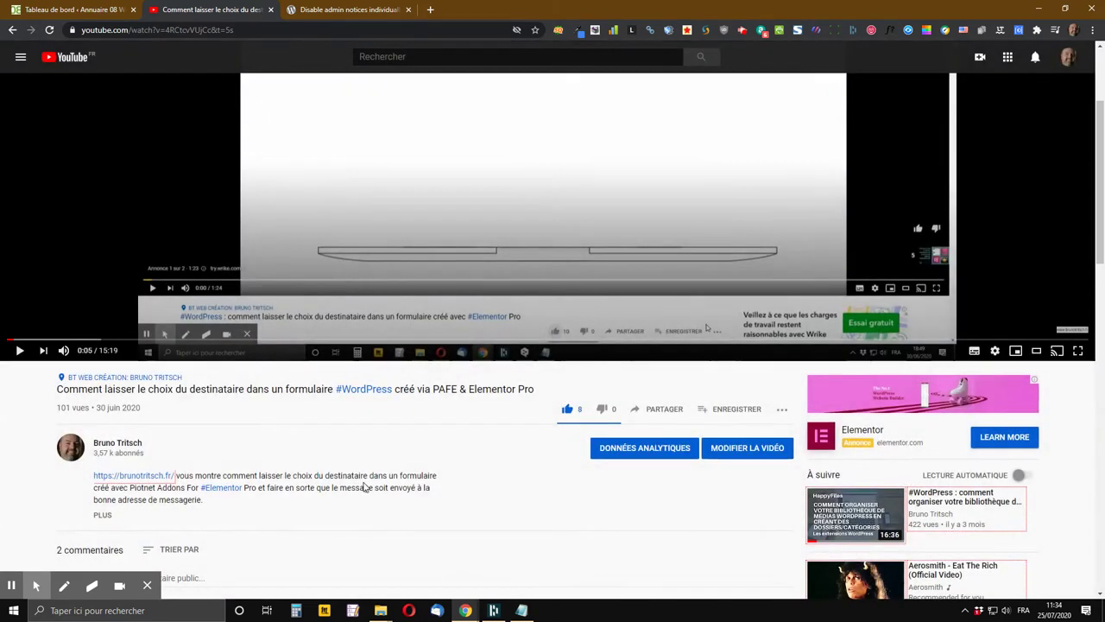
# Expand the video's description and examine its recommended WordPress themes, extensions, hosting and affiliate links.
pyautogui.scroll(-2, 371, 479)
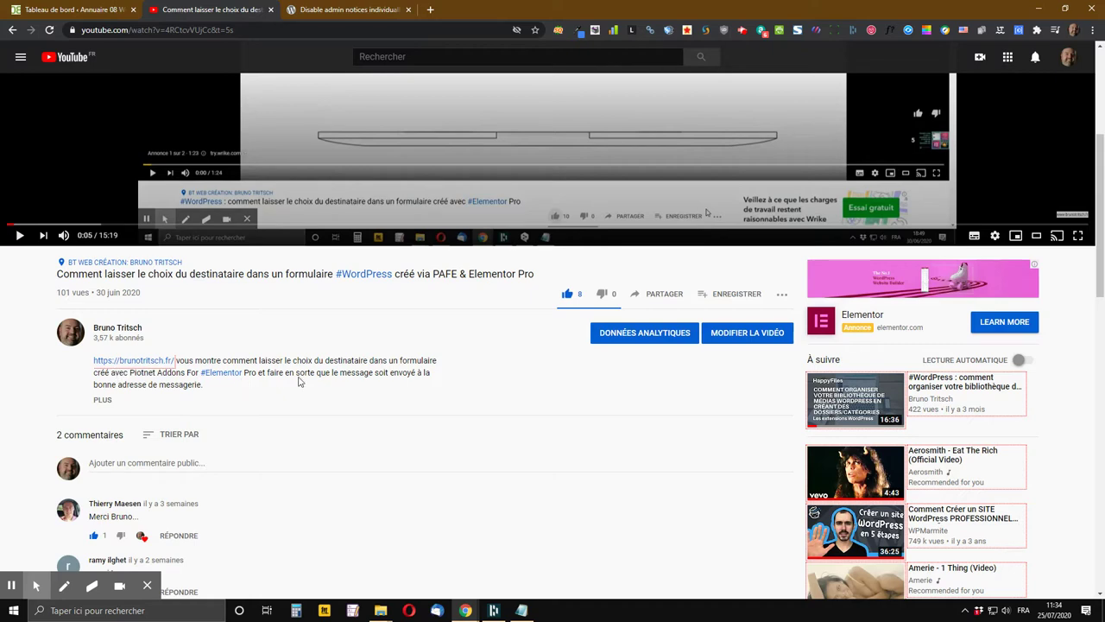
pyautogui.click(103, 400)
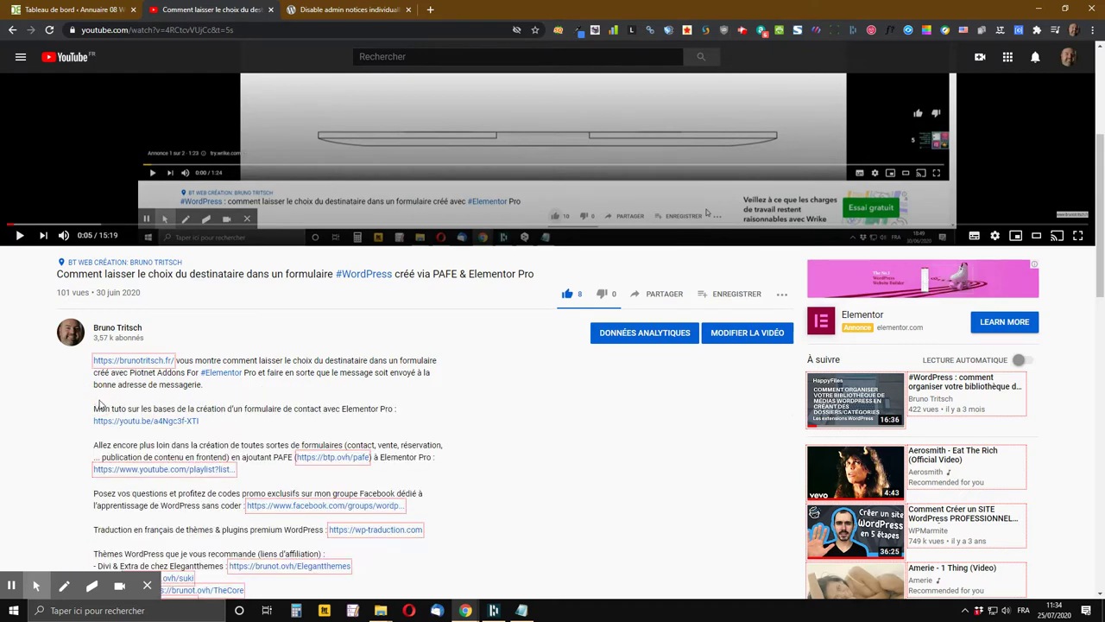
pyautogui.scroll(-2, 184, 392)
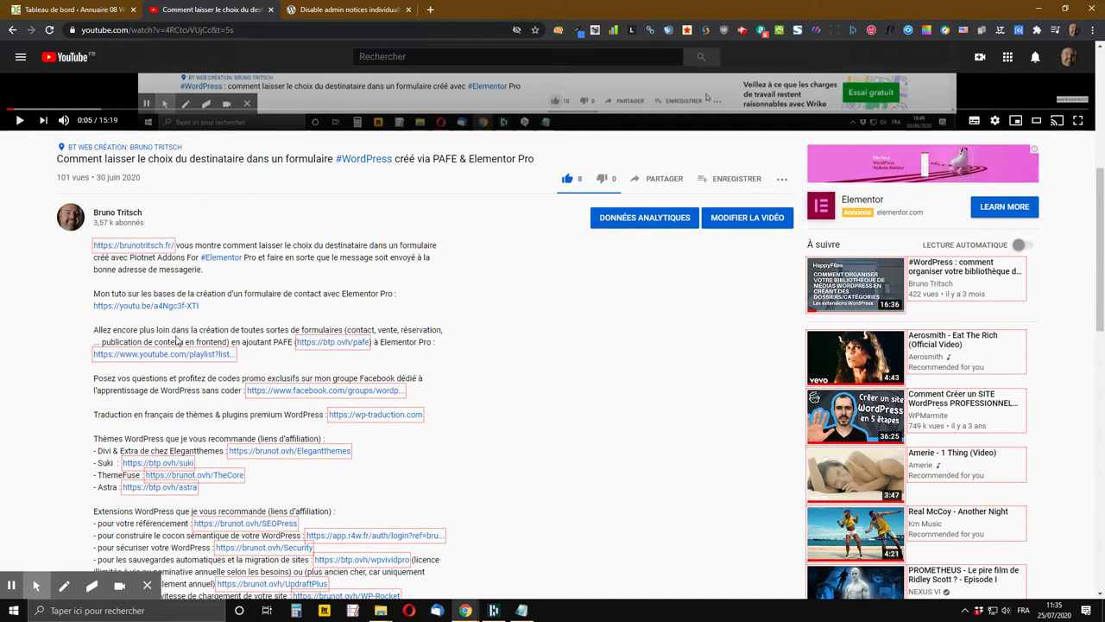
pyautogui.scroll(-2, 177, 341)
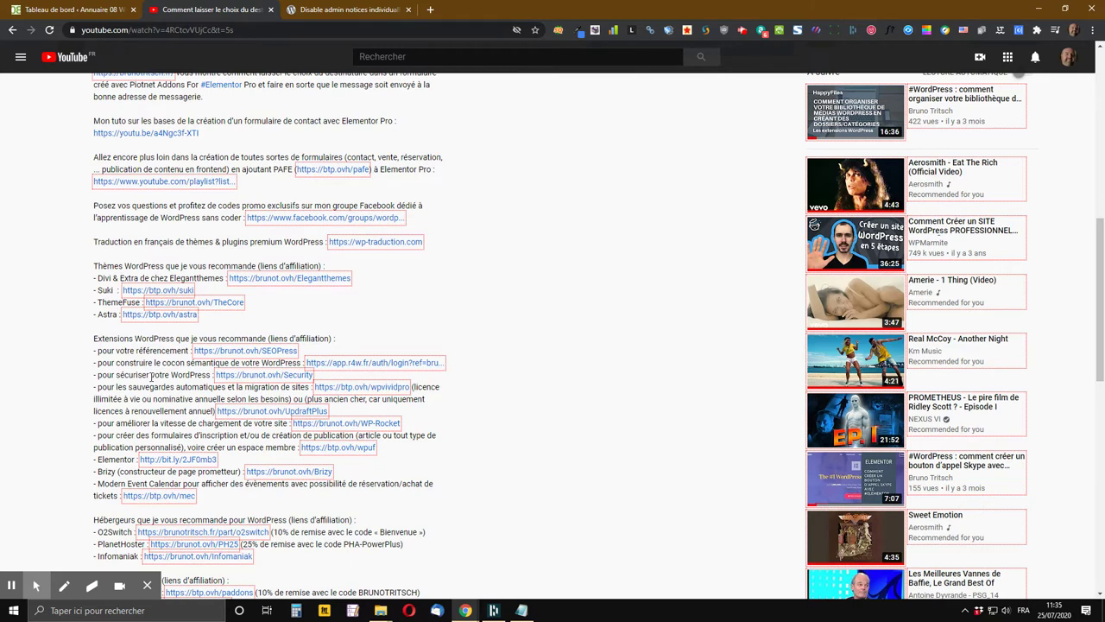
pyautogui.scroll(-4, 47, 358)
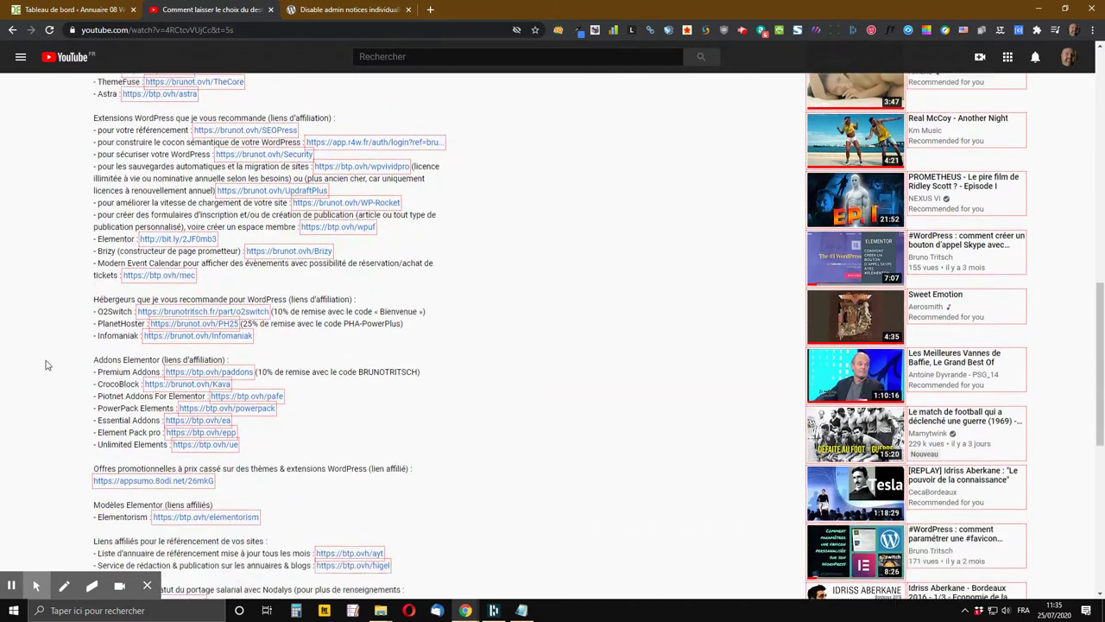
pyautogui.scroll(-1, 47, 364)
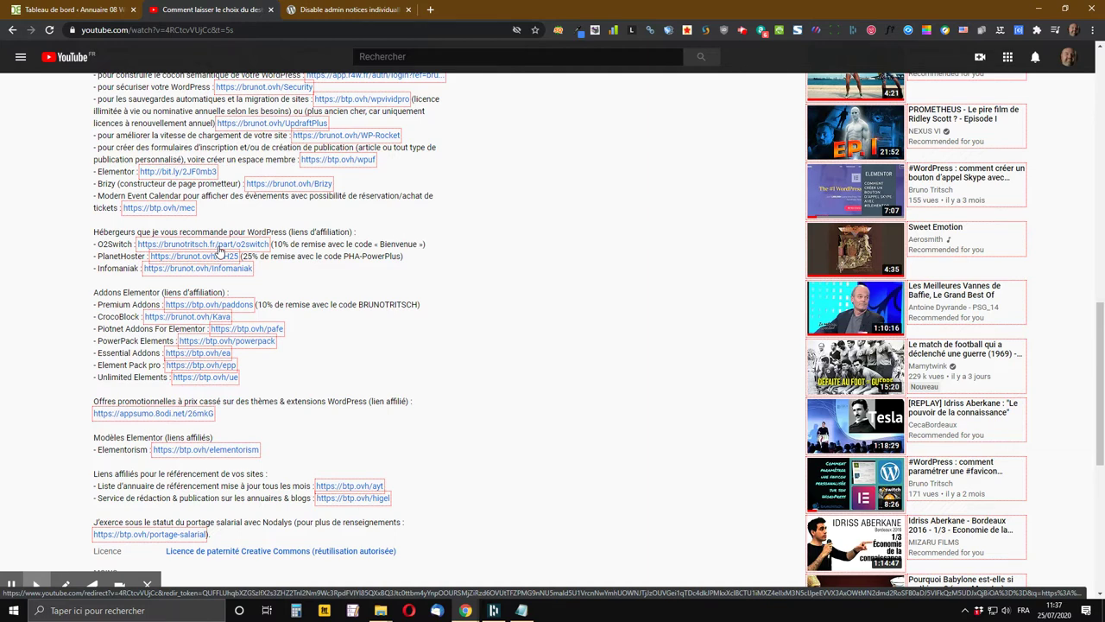
pyautogui.scroll(3, 220, 250)
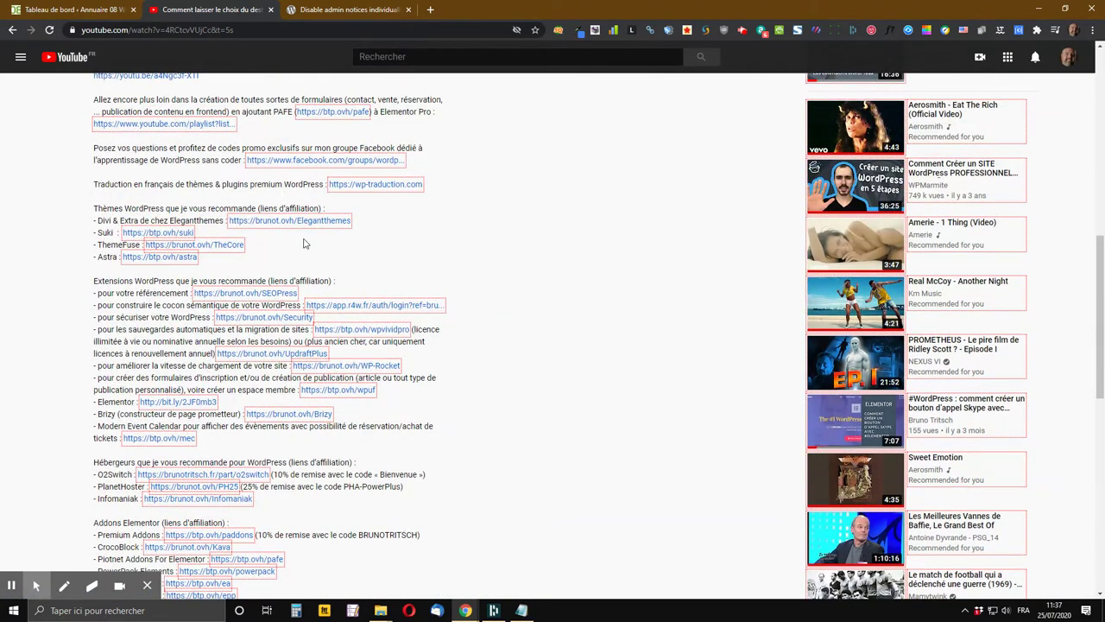
pyautogui.scroll(10, 303, 244)
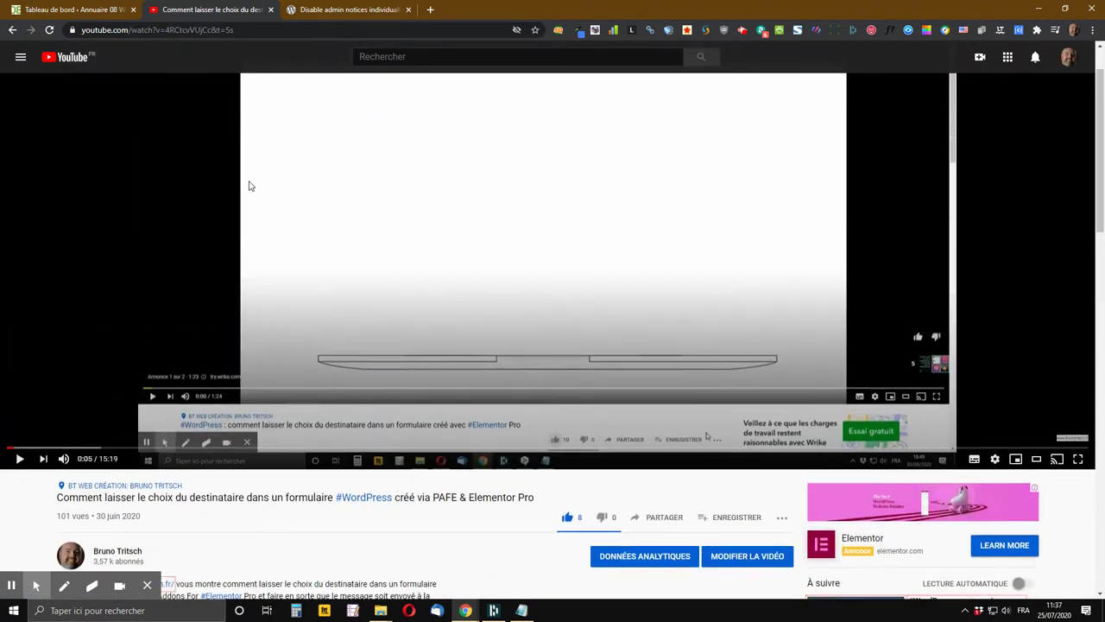
pyautogui.scroll(1, 249, 186)
pyautogui.scroll(-5, 507, 473)
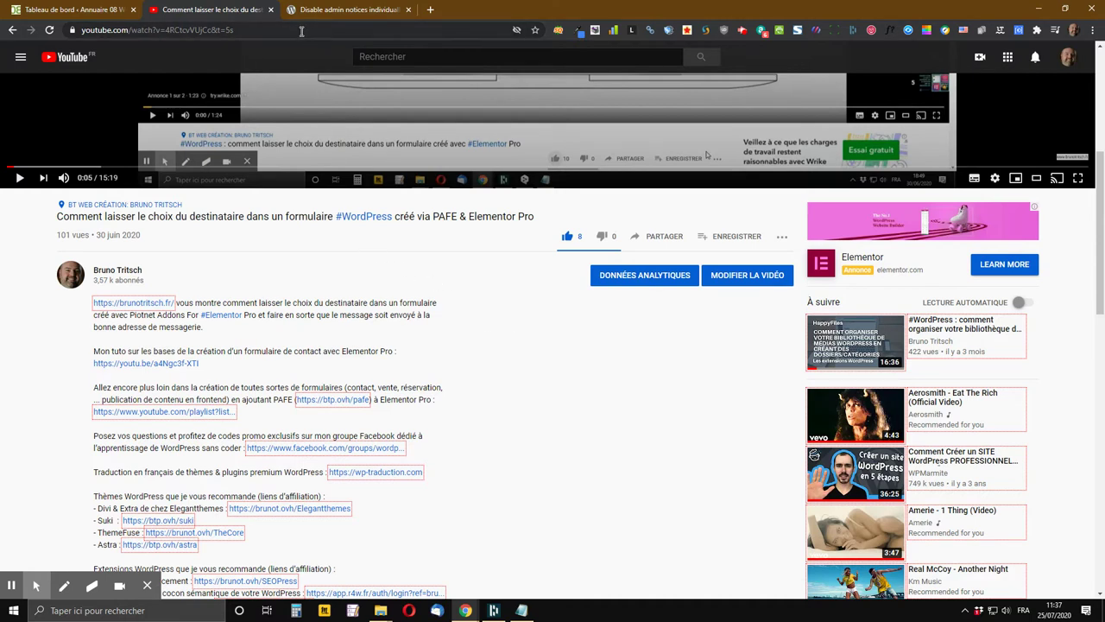
# Put the YouTube tab first and copy the plugin title "Disable admin notices individually" from its WordPress.org page.
pyautogui.moveTo(241, 9); pyautogui.dragTo(200, 12)
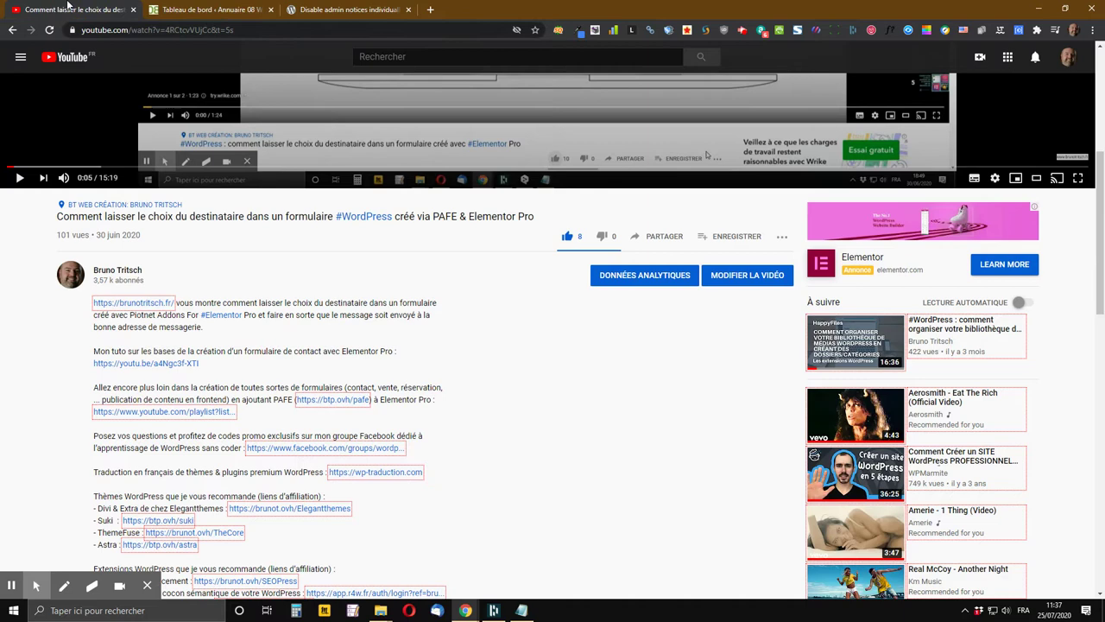
pyautogui.click(309, 12)
pyautogui.scroll(-2, 185, 204)
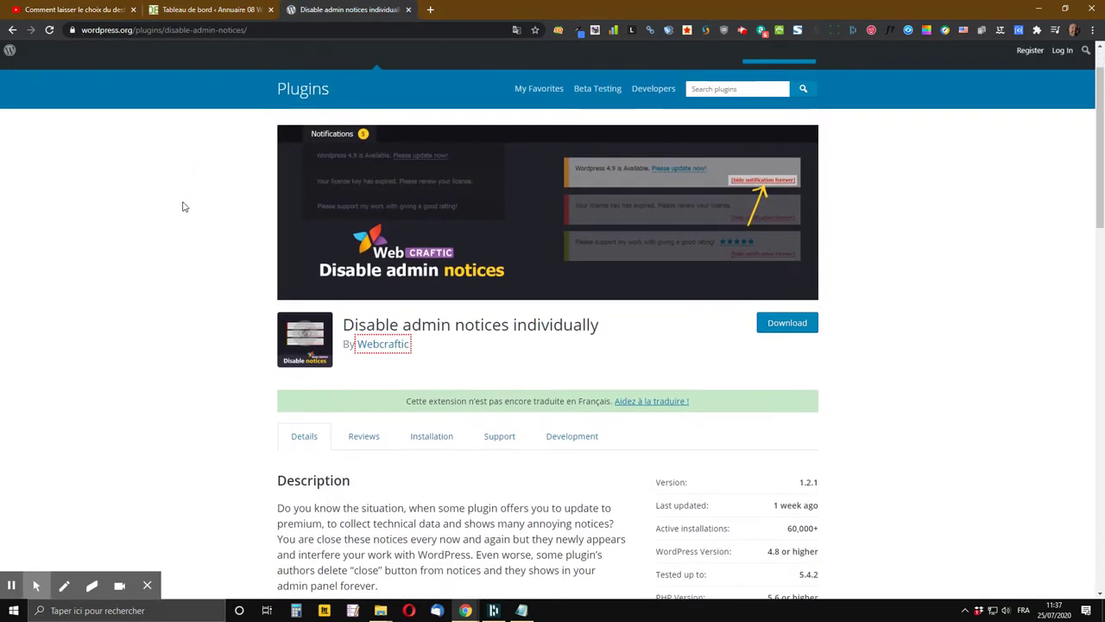
pyautogui.scroll(1, 406, 226)
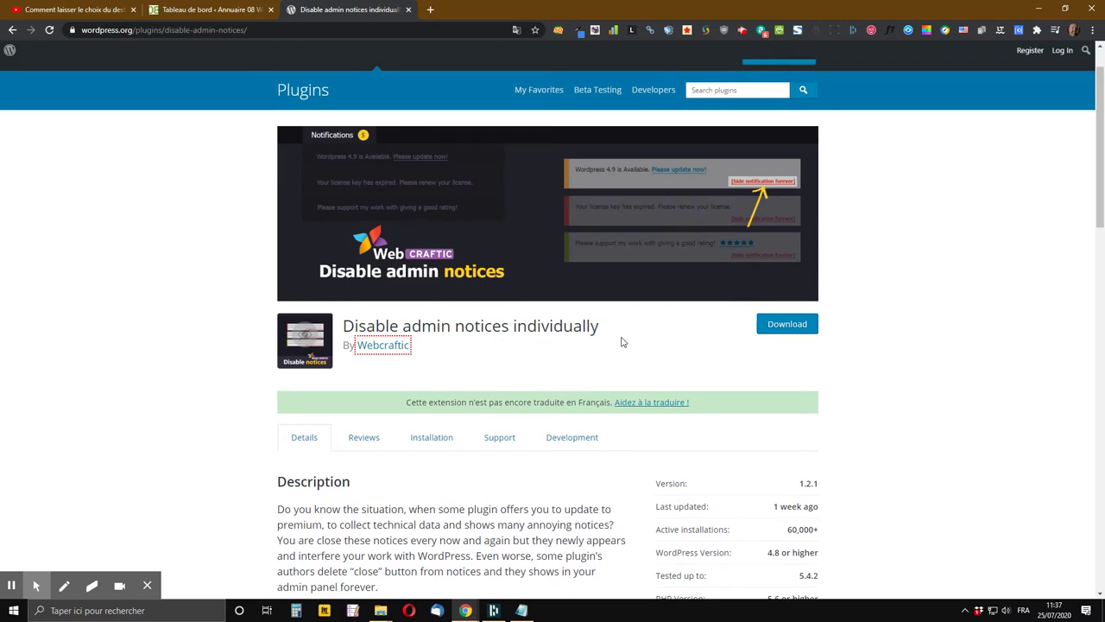
pyautogui.moveTo(599, 325); pyautogui.dragTo(344, 325)
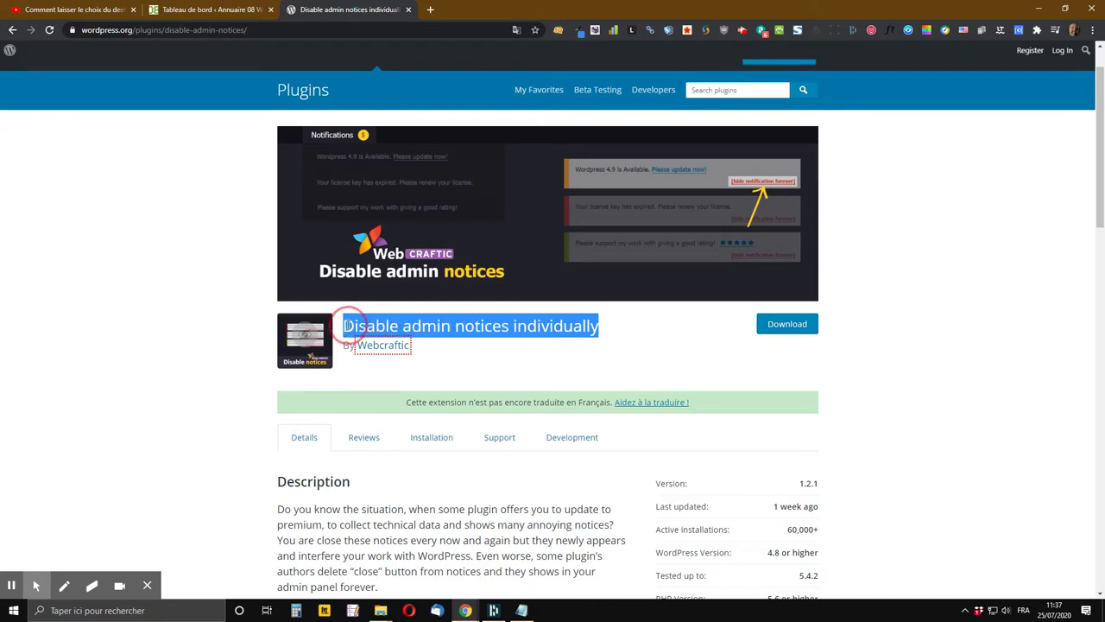
pyautogui.rightClick(504, 326)
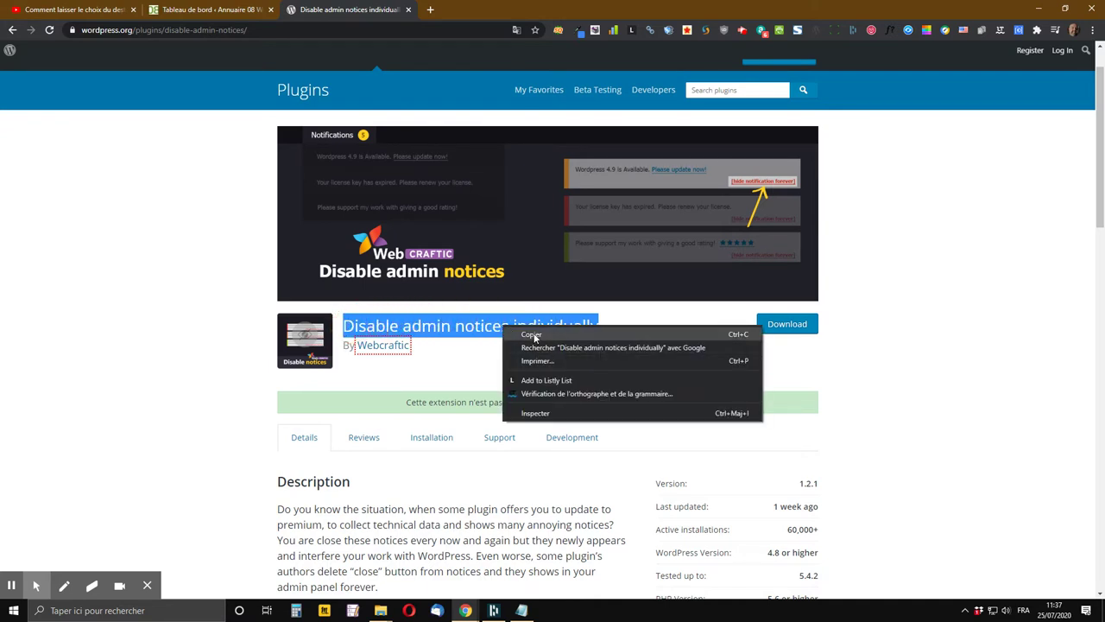
pyautogui.click(534, 338)
pyautogui.scroll(-1, 601, 428)
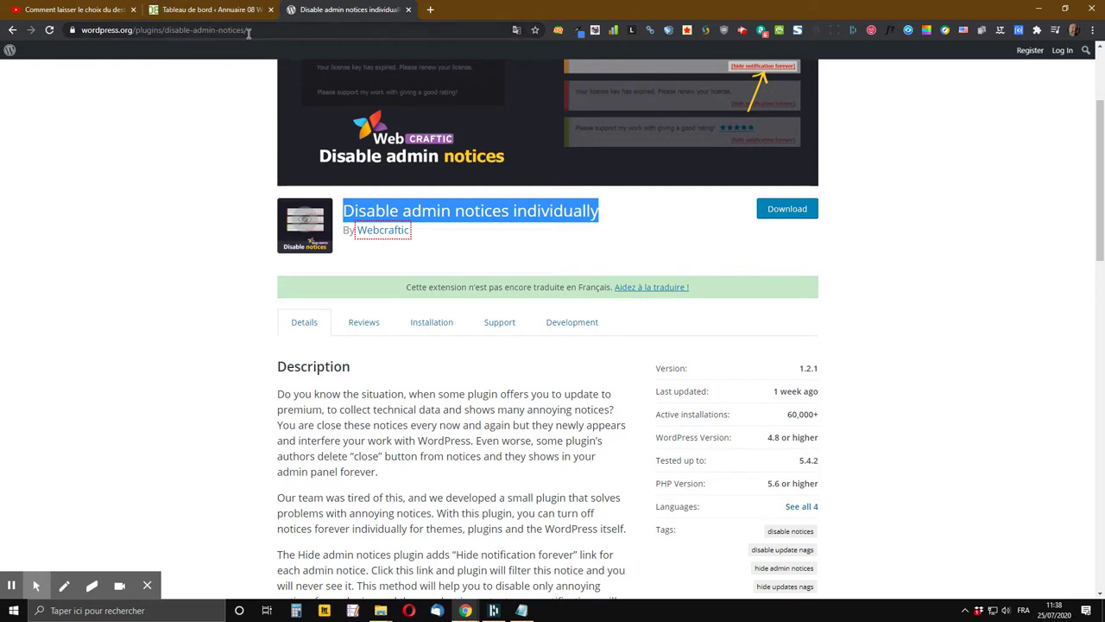
# Return to the Annuaire 08 Web dashboard and open the page for adding new extensions.
pyautogui.click(207, 9)
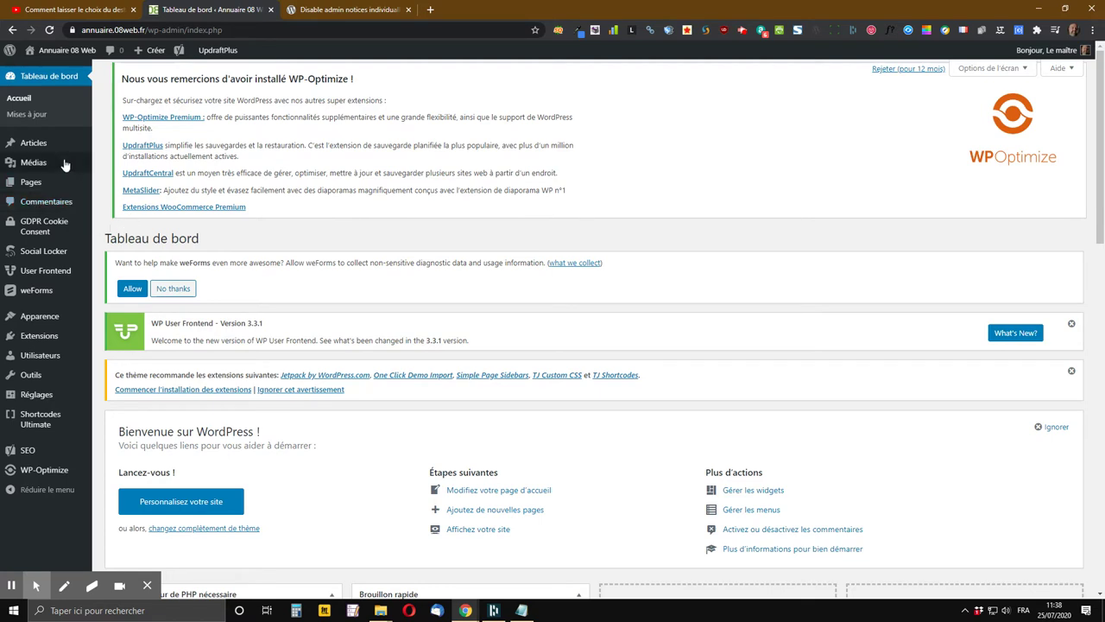
pyautogui.moveTo(15, 371)
pyautogui.moveTo(22, 337)
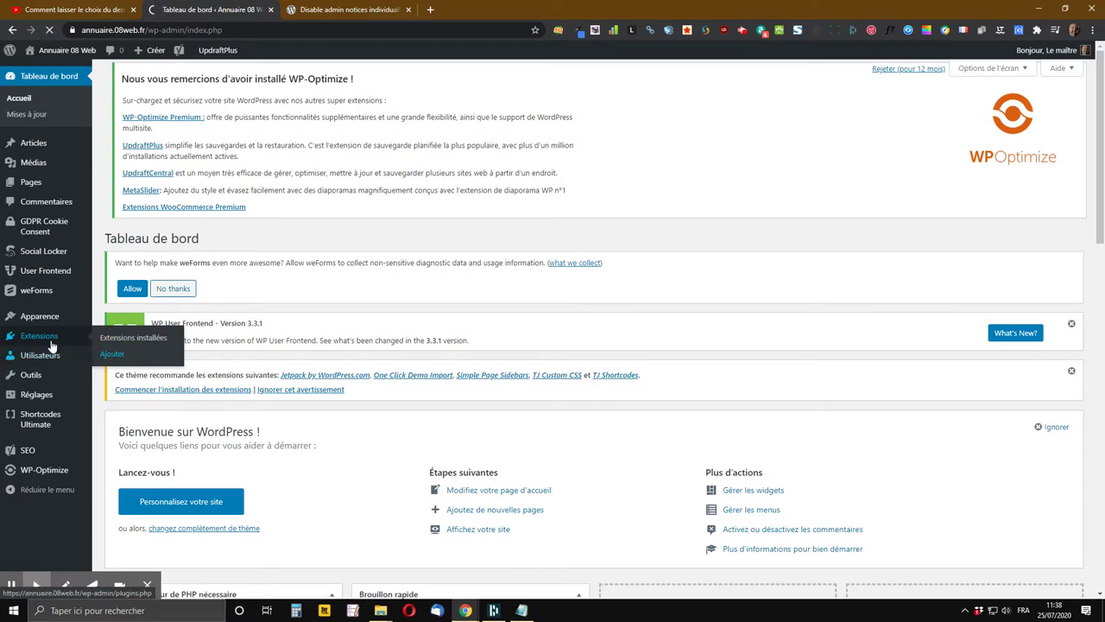
pyautogui.click(121, 356)
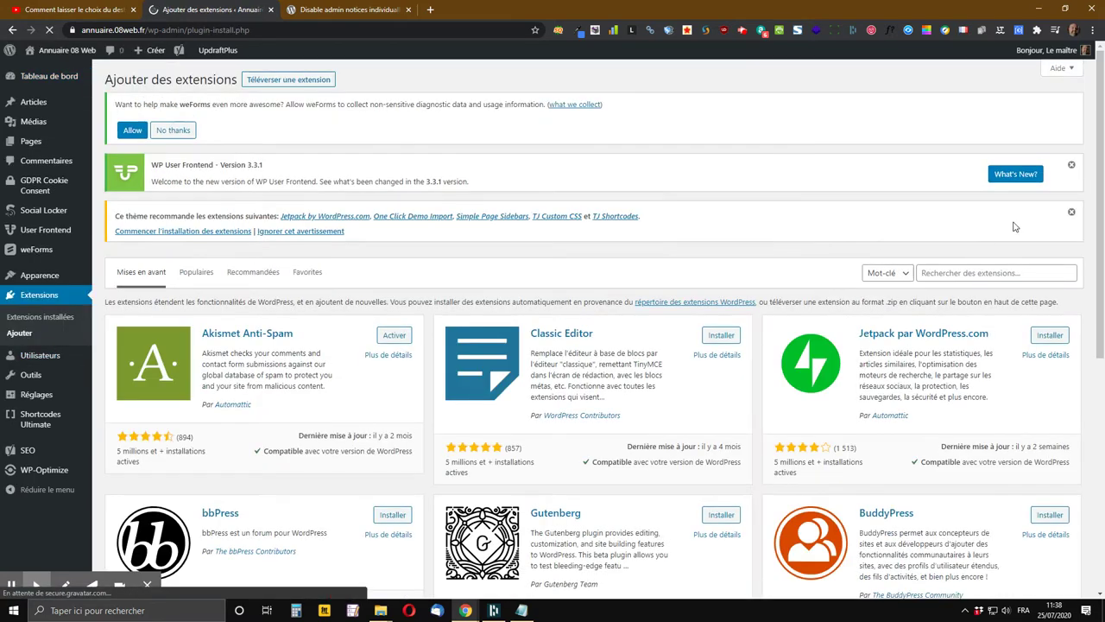
# Find the extension "Disable admin notices individually" by its copied name, and install and activate it.
pyautogui.click(968, 275)
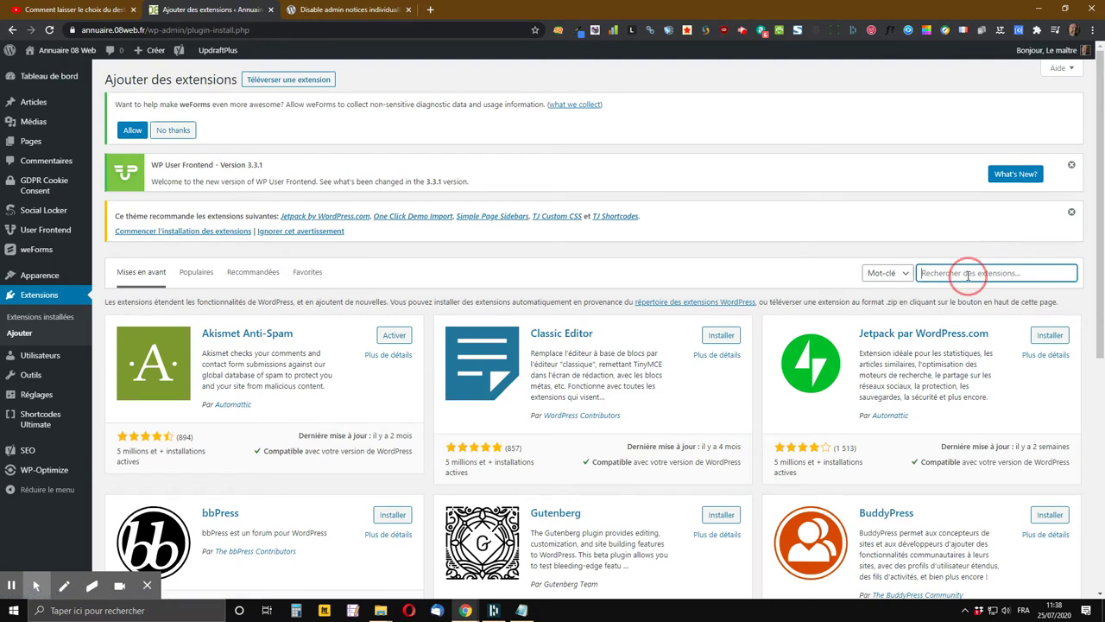
pyautogui.rightClick(933, 276)
pyautogui.click(965, 363)
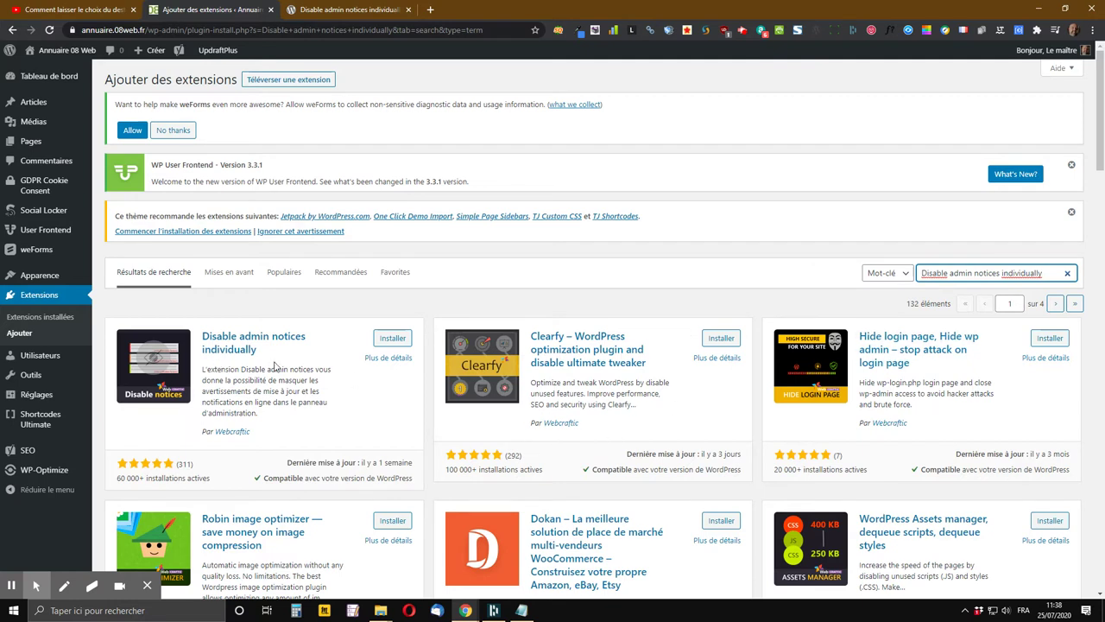
pyautogui.click(393, 338)
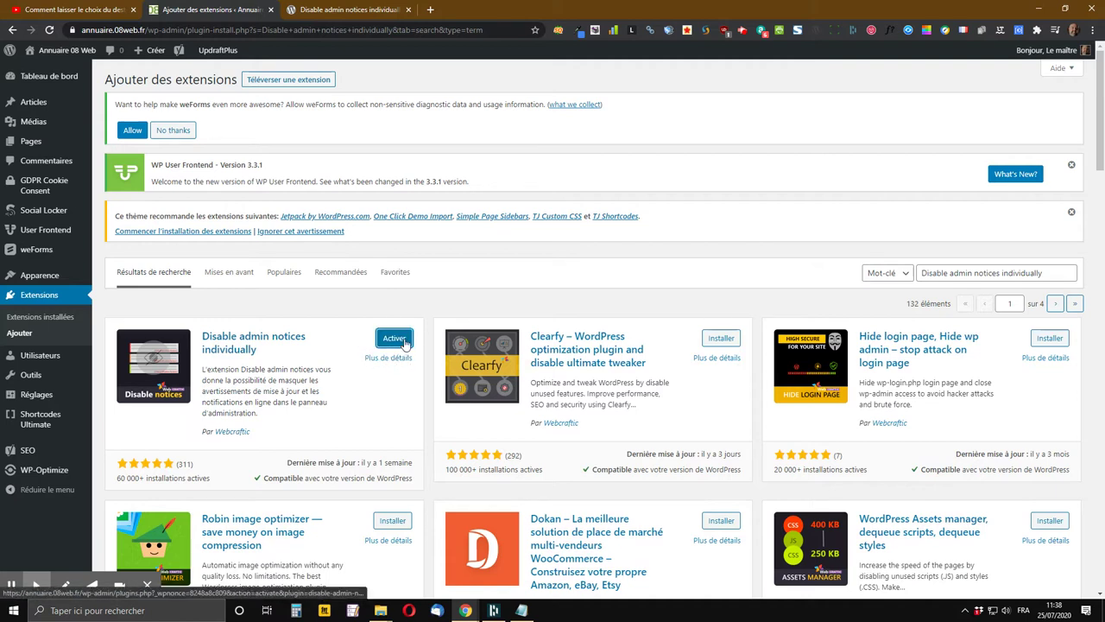
pyautogui.click(402, 342)
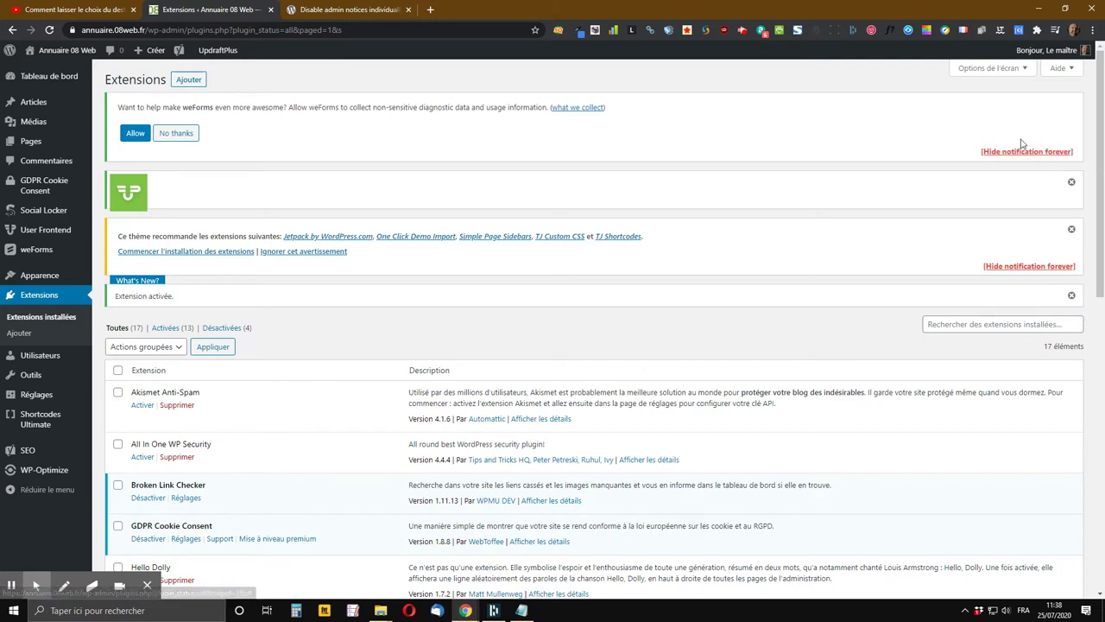
# Permanently hide the theme's recommended-extensions notice and the weForms data-collection notice, and reload the extensions page.
pyautogui.click(1039, 269)
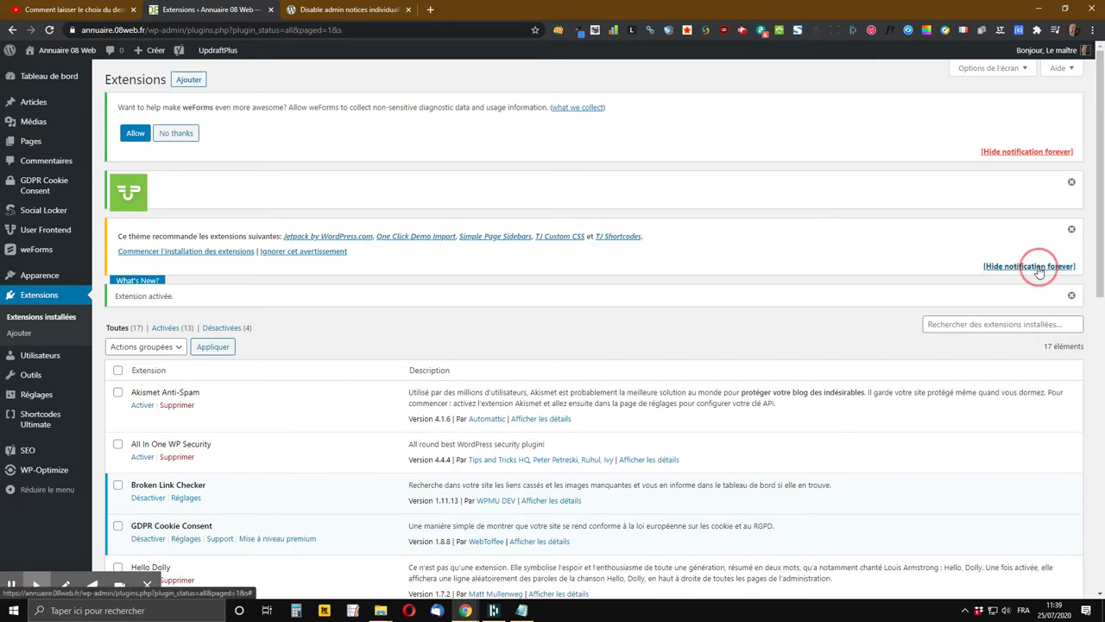
pyautogui.click(1035, 152)
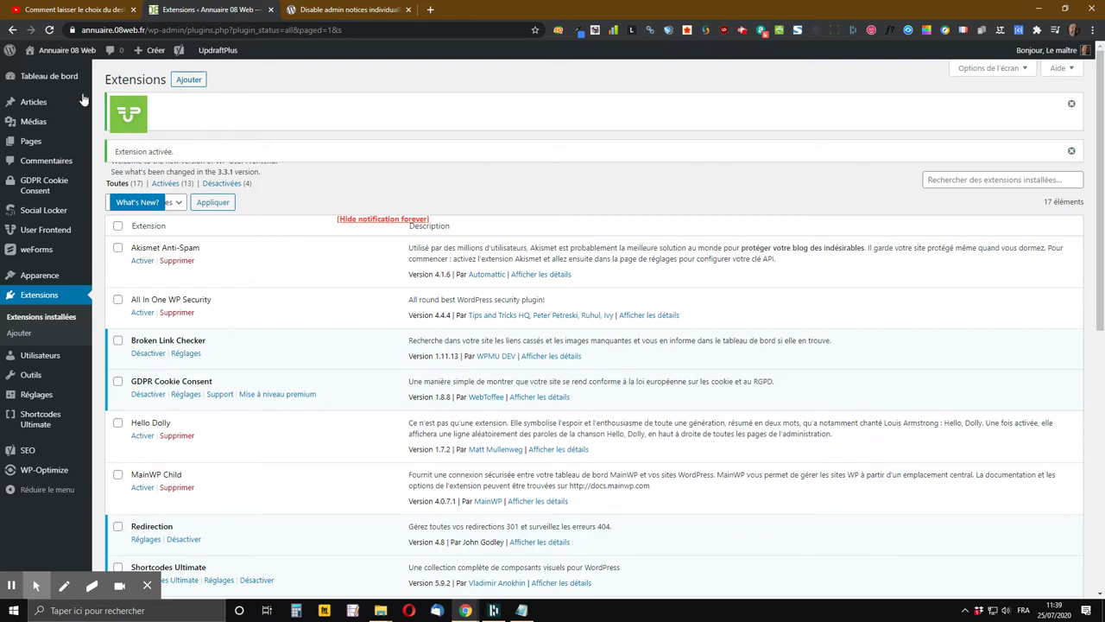
pyautogui.click(50, 29)
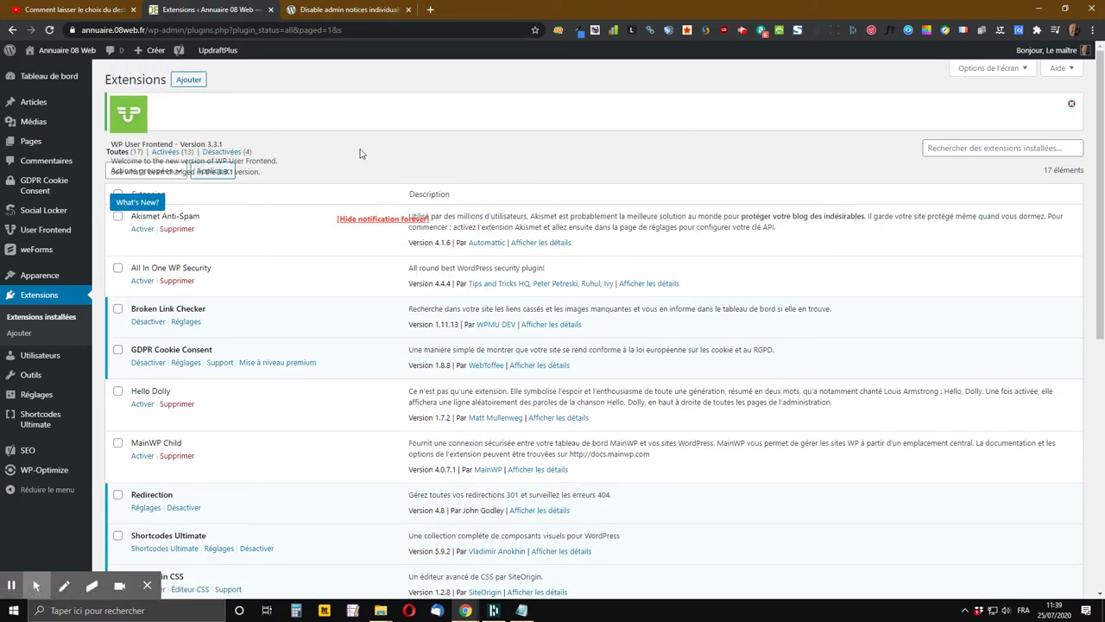
# Try to dismiss the WP User Frontend version notice on the installed extensions page, and look over the list.
pyautogui.click(1072, 105)
pyautogui.click(1071, 105)
pyautogui.scroll(-2, 586, 144)
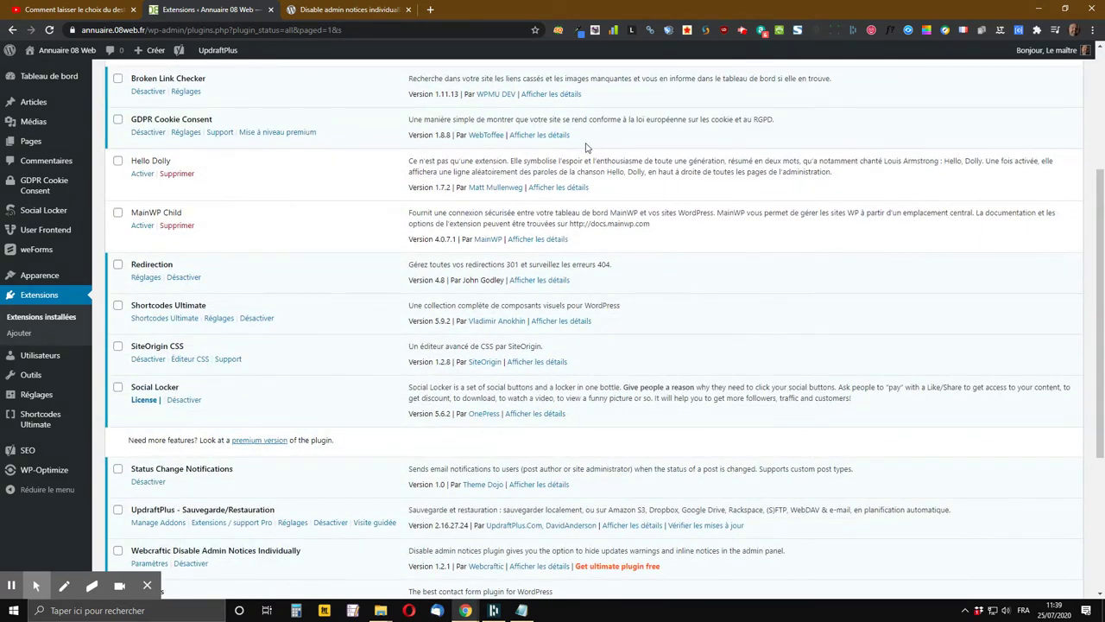
pyautogui.scroll(2, 586, 143)
# Open the dashboard home and check the whole page for remaining admin notices.
pyautogui.click(34, 78)
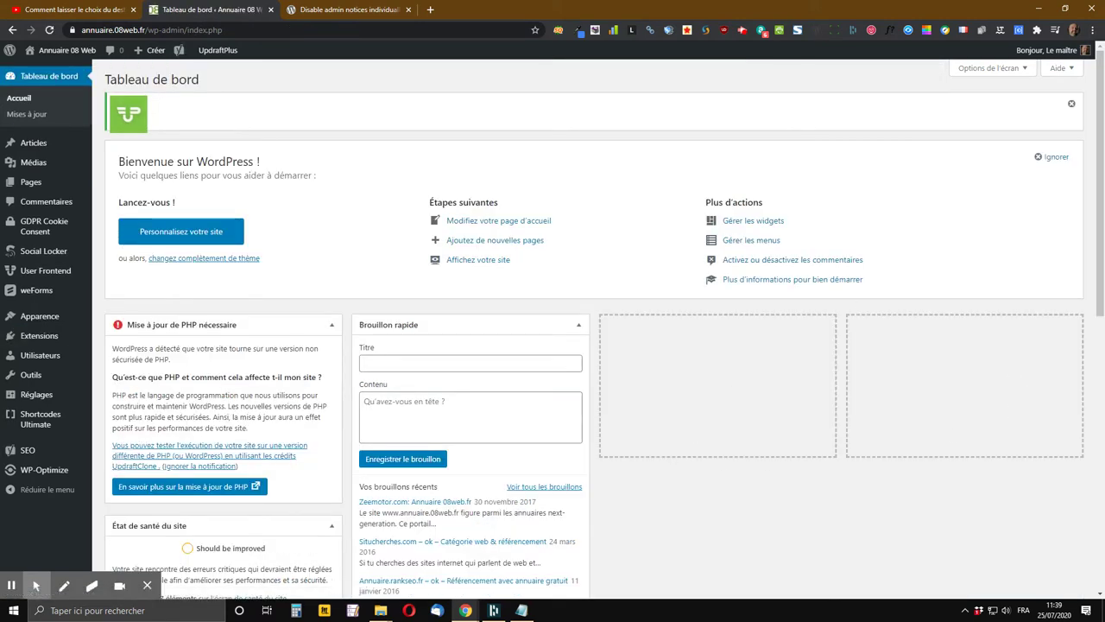
pyautogui.scroll(-10, 940, 222)
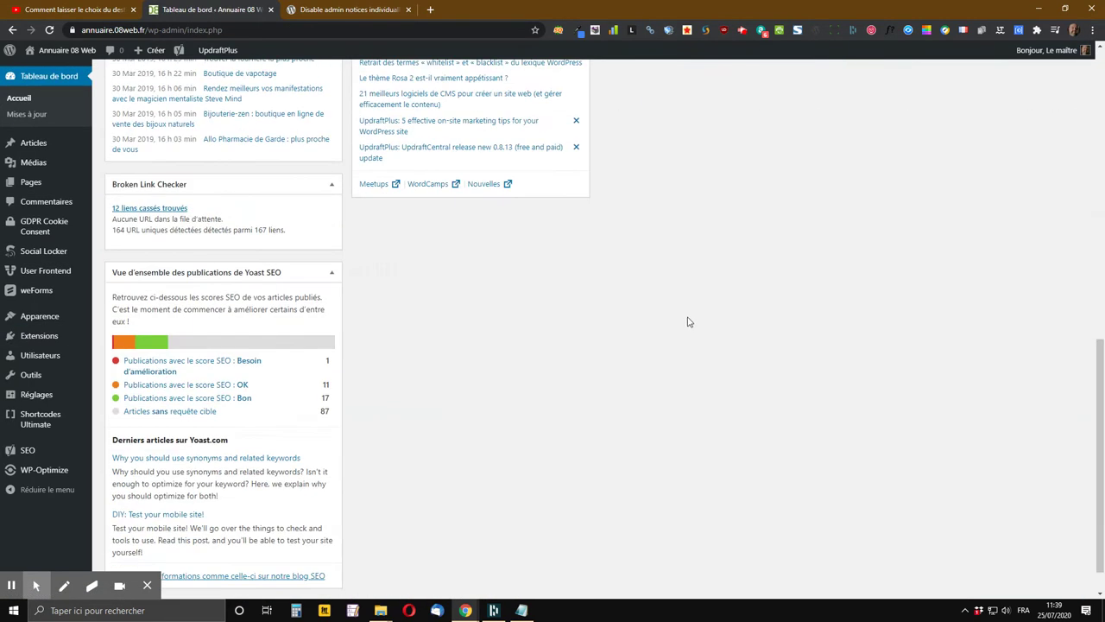
pyautogui.scroll(10, 677, 314)
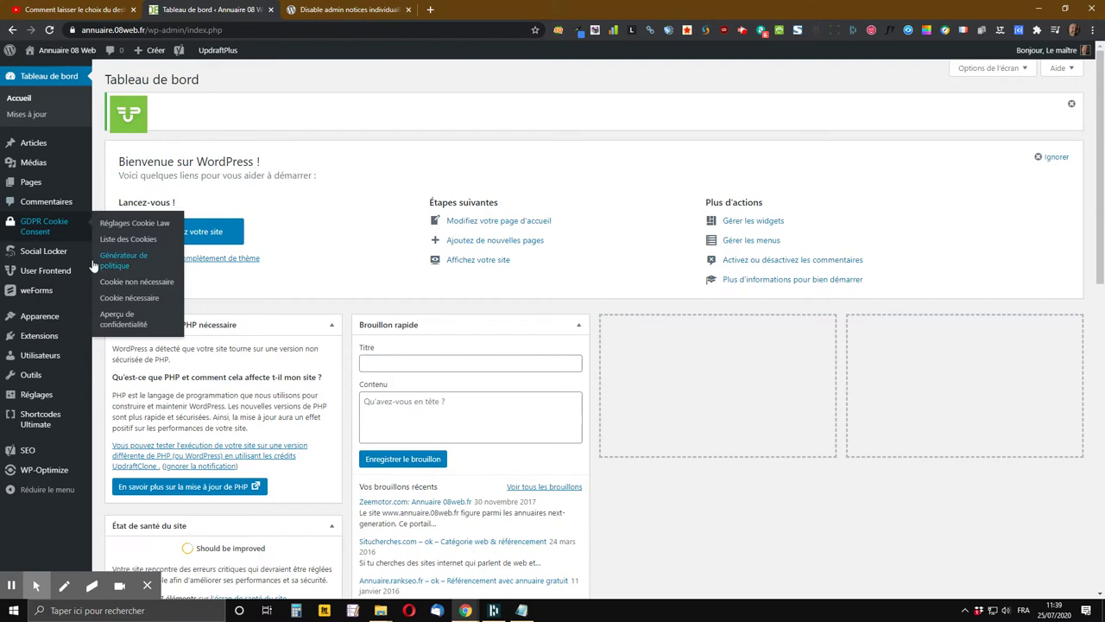
pyautogui.moveTo(2, 340)
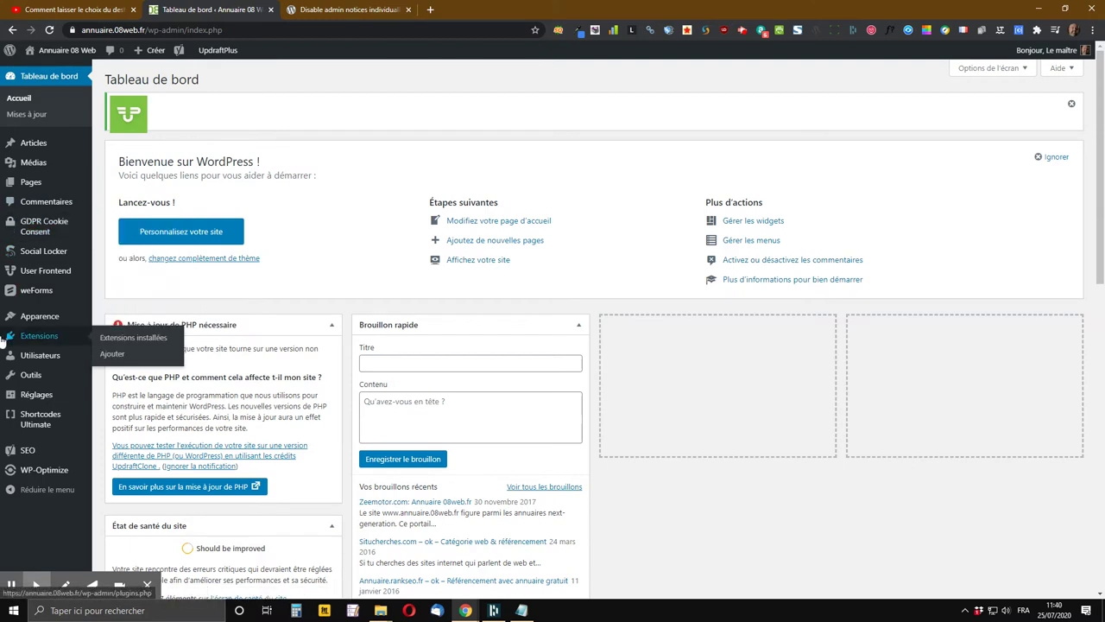
# Open the Hide admin notices settings and compare the All notices and Don't hide modes, ending with Only selected.
pyautogui.moveTo(3, 397)
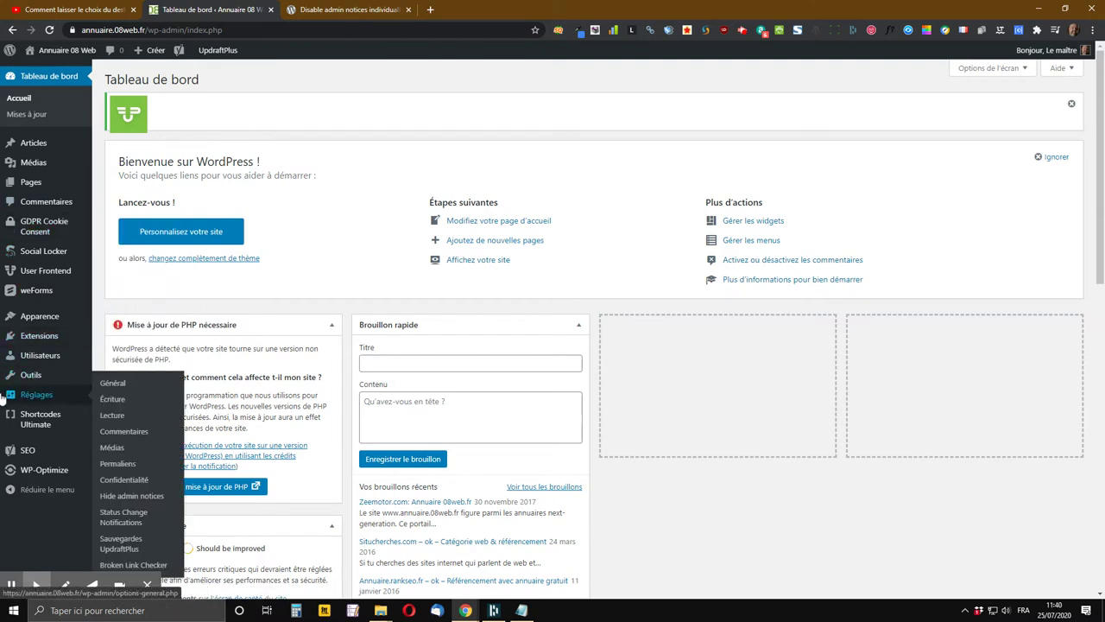
pyautogui.click(129, 502)
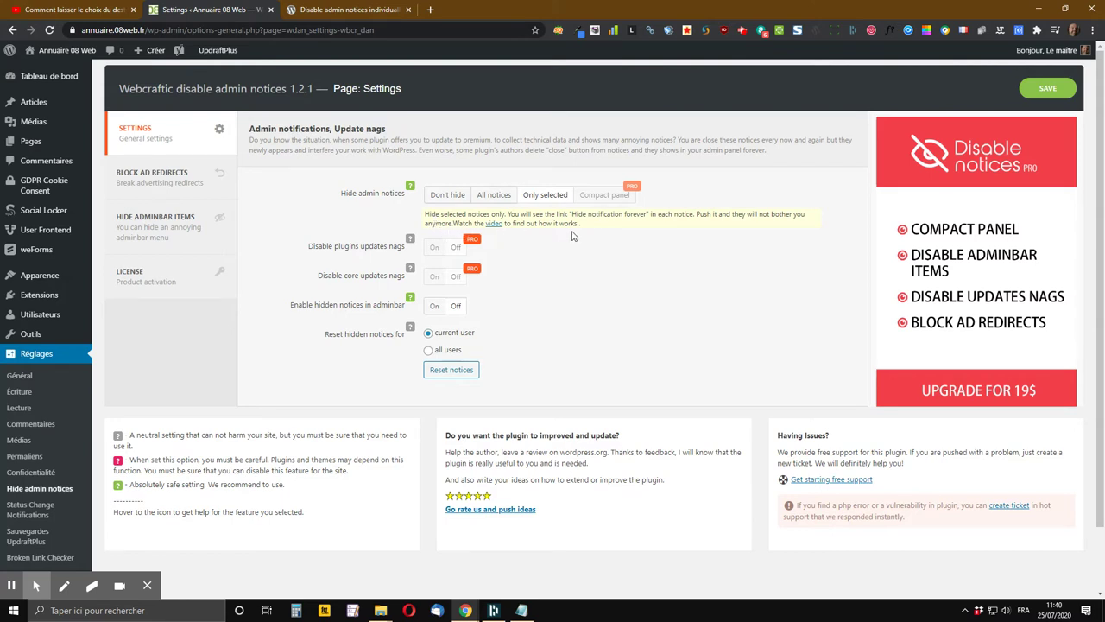
pyautogui.click(493, 194)
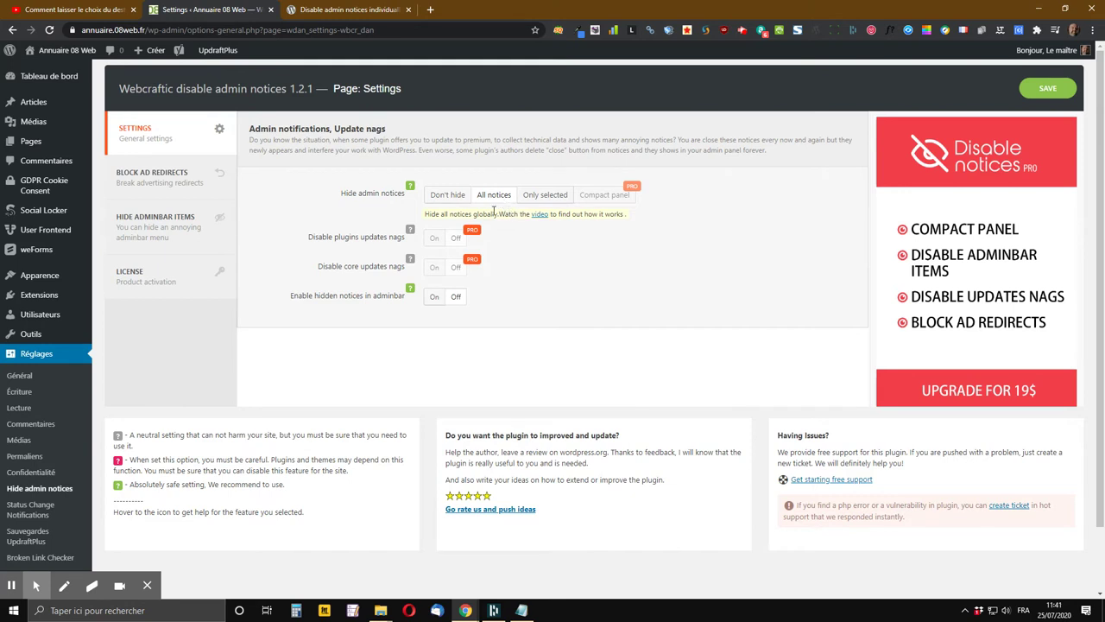
pyautogui.click(446, 204)
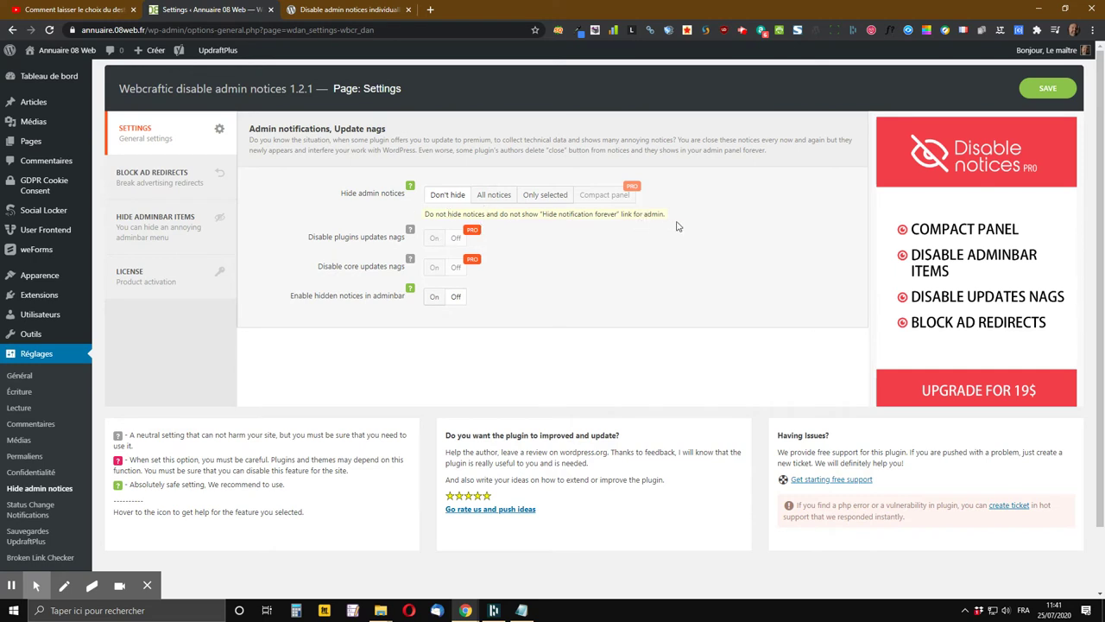
pyautogui.click(544, 197)
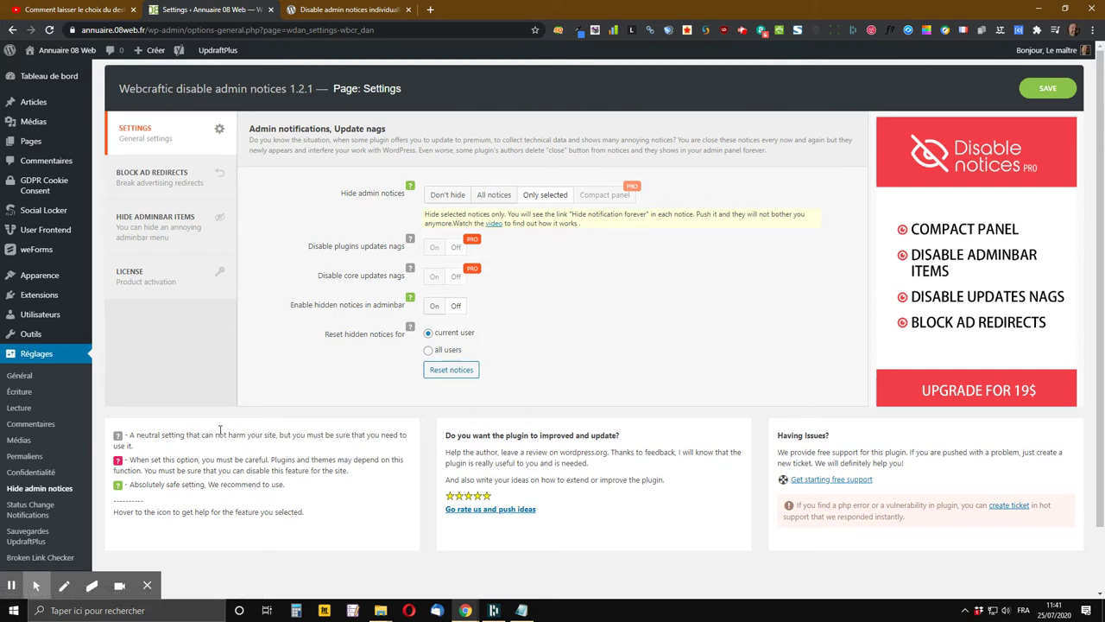
# Enable hidden notices in the admin bar and save the plugin settings.
pyautogui.click(434, 307)
pyautogui.click(434, 307)
pyautogui.click(1049, 95)
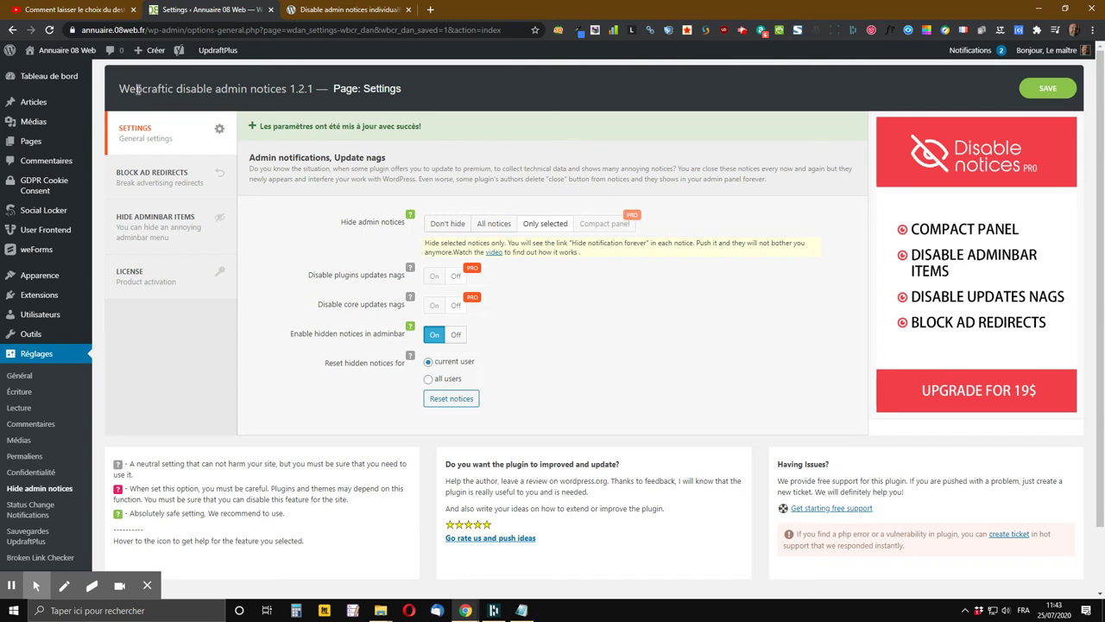
# From the dashboard's Notifications list, restore the theme's recommended-extensions notice and reload the page.
pyautogui.click(54, 81)
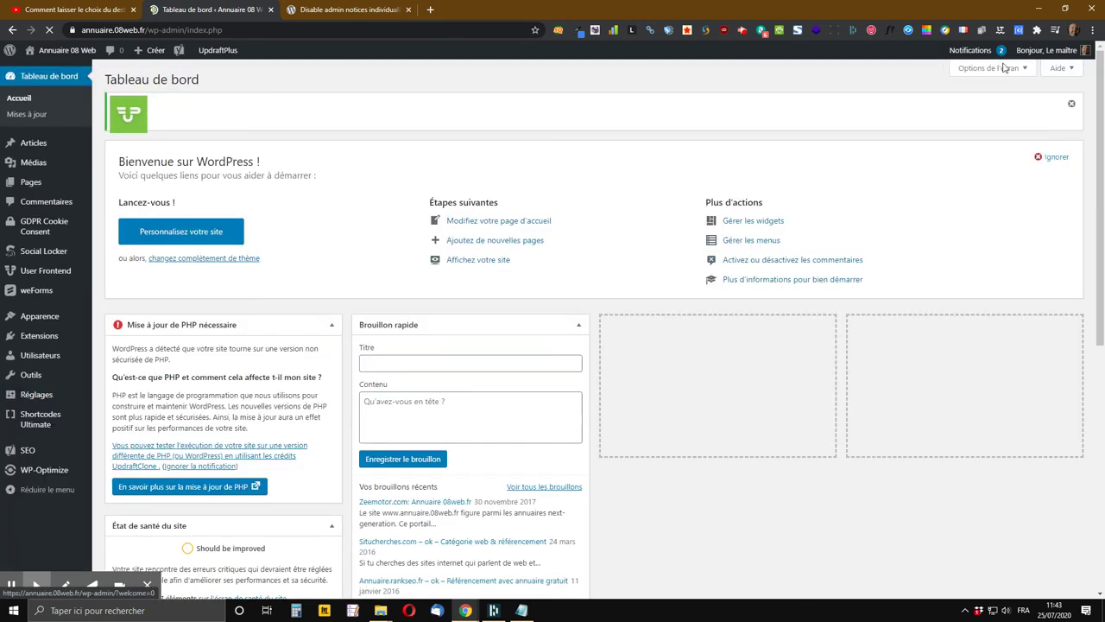
pyautogui.moveTo(1000, 50)
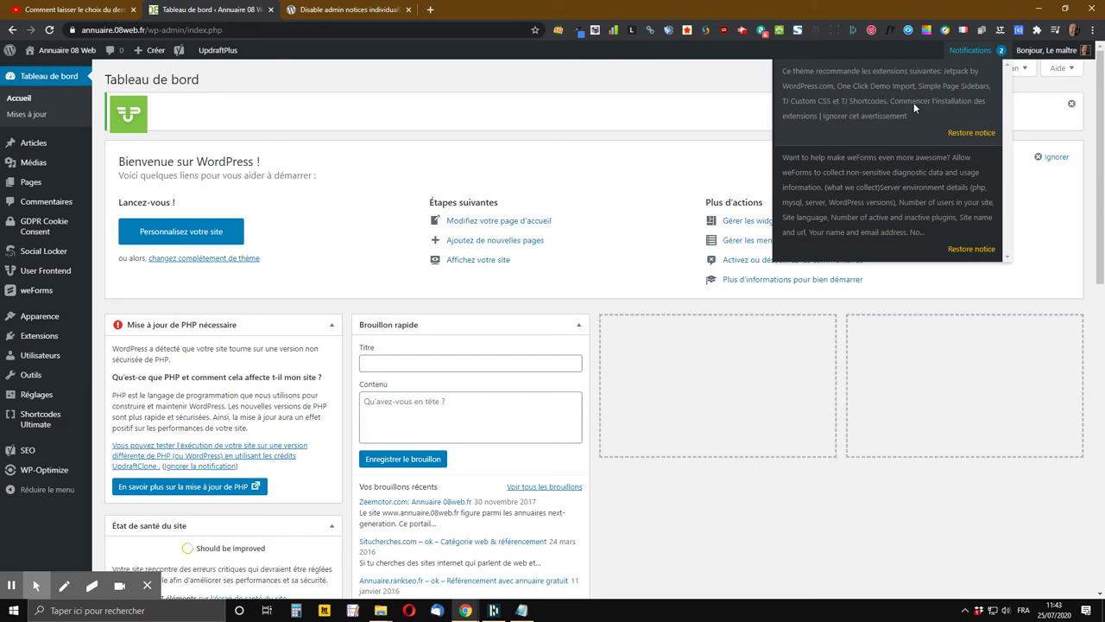
pyautogui.click(966, 133)
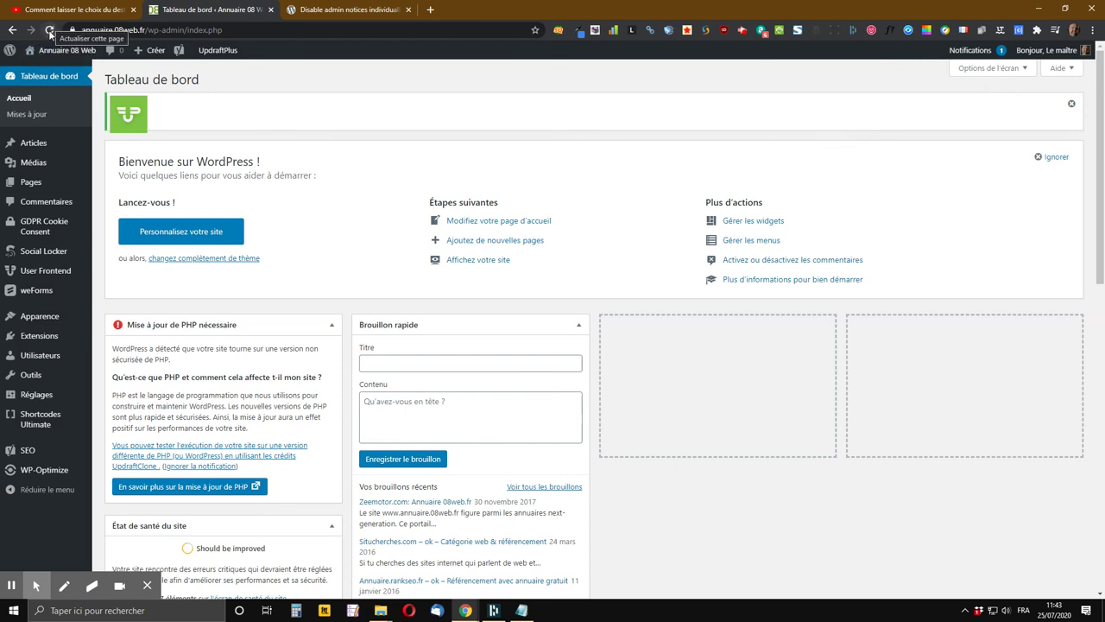
pyautogui.click(49, 29)
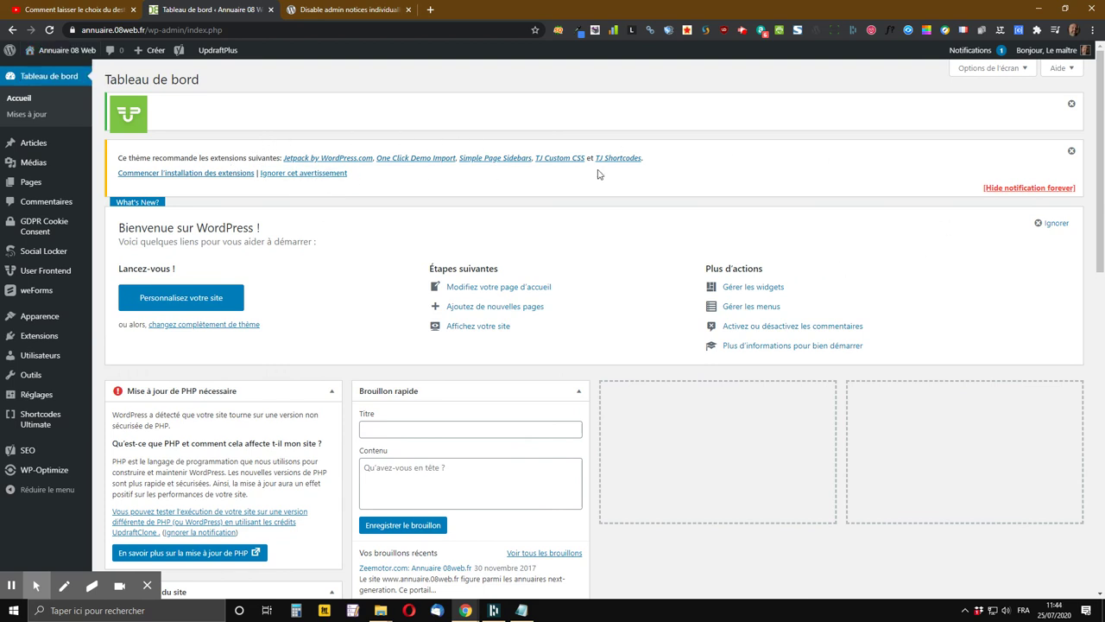
# Permanently hide the theme's recommended-extensions notice again, reload the dashboard and check the Notifications list.
pyautogui.click(1026, 189)
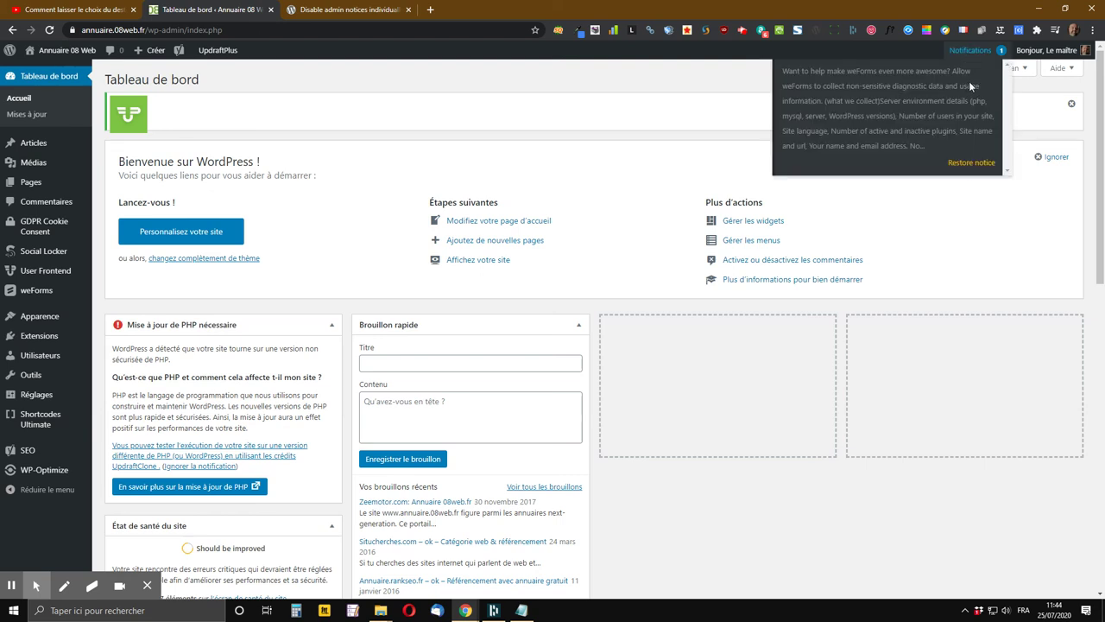
pyautogui.click(51, 31)
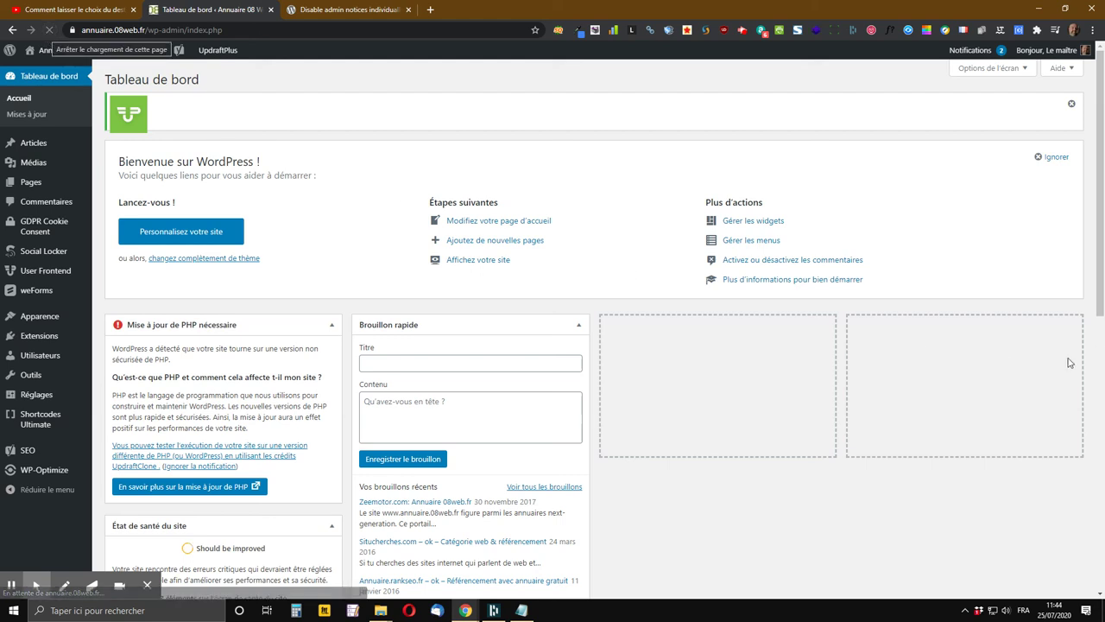
pyautogui.moveTo(980, 54)
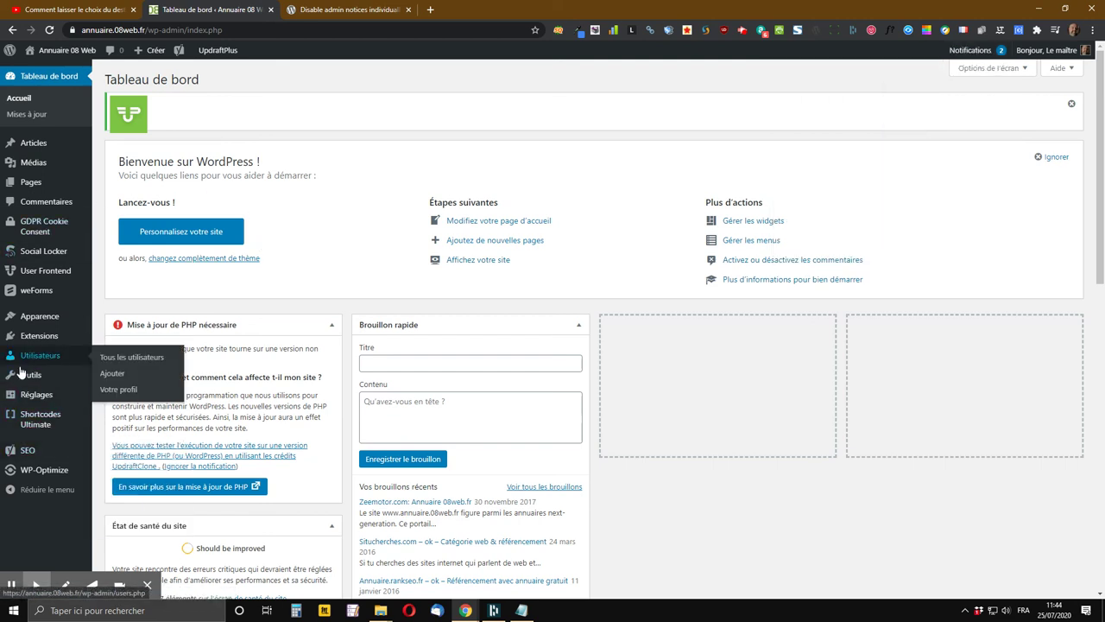
# Reset the hidden notices for the current user in the Hide admin notices settings, and return to the dashboard to check them.
pyautogui.moveTo(21, 393)
pyautogui.click(131, 499)
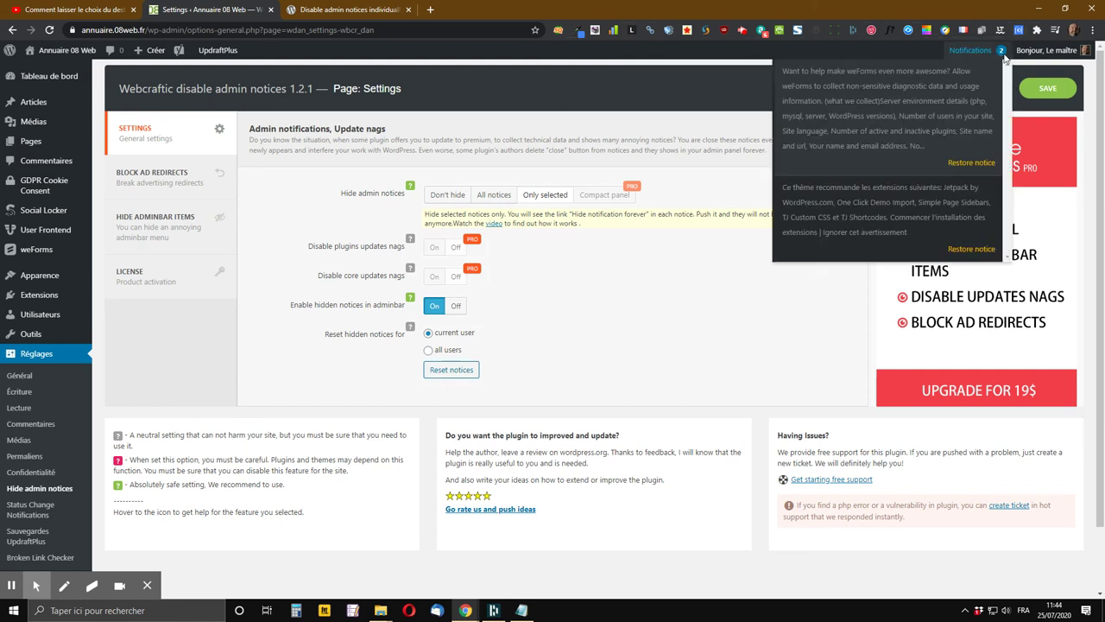
pyautogui.click(464, 373)
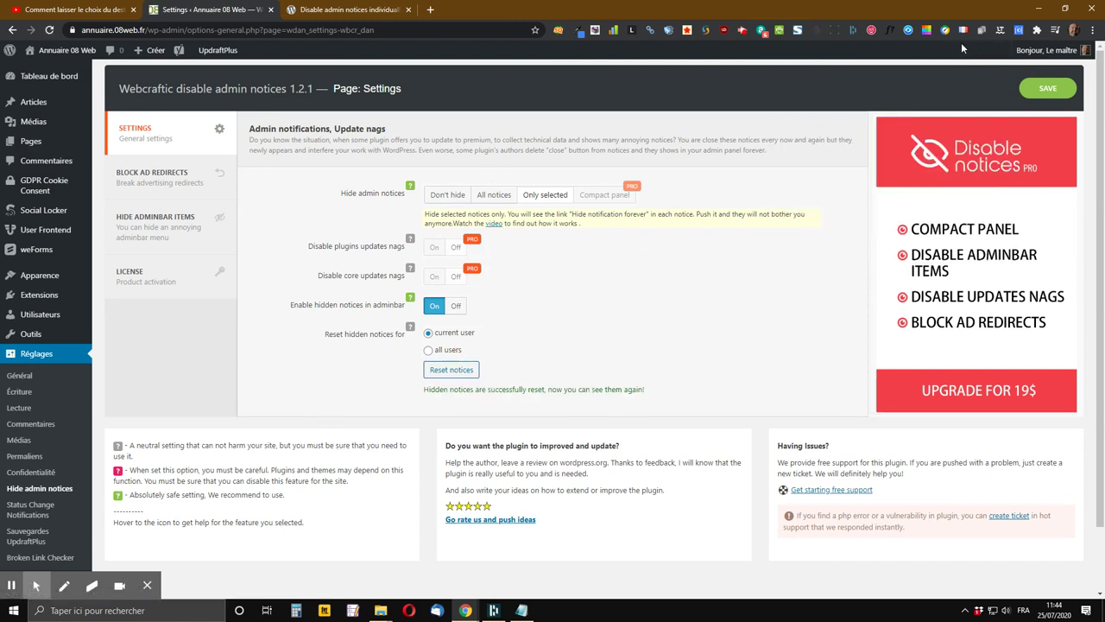
pyautogui.click(36, 83)
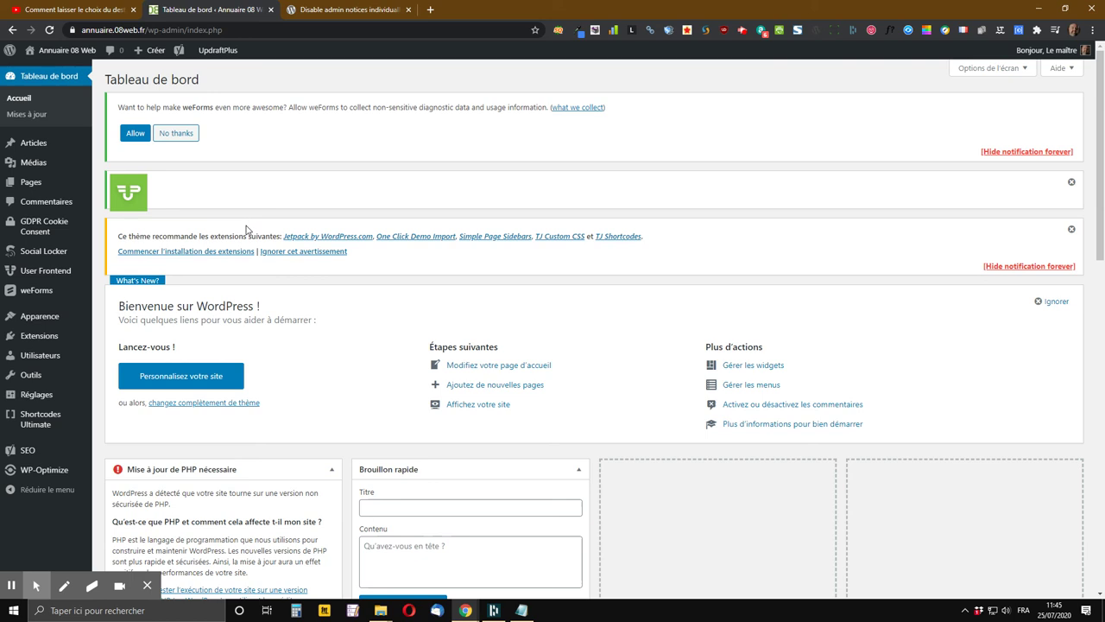
# Switch to the open YouTube video page about choosing the recipient in a WordPress form.
pyautogui.hotkey('ctrl', 'shift', 'Tab')
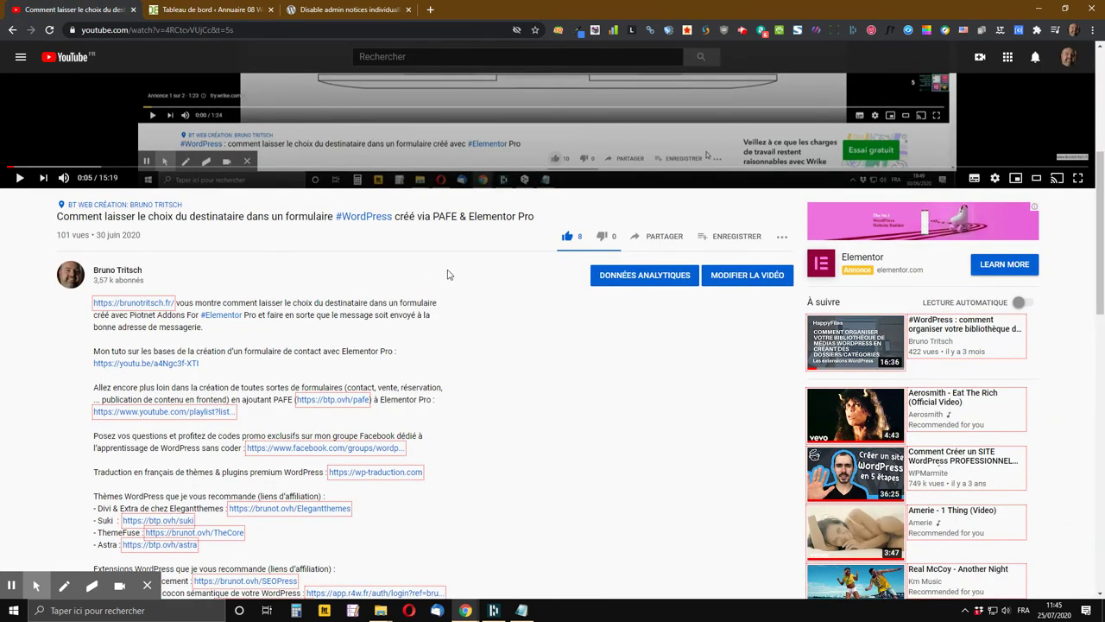